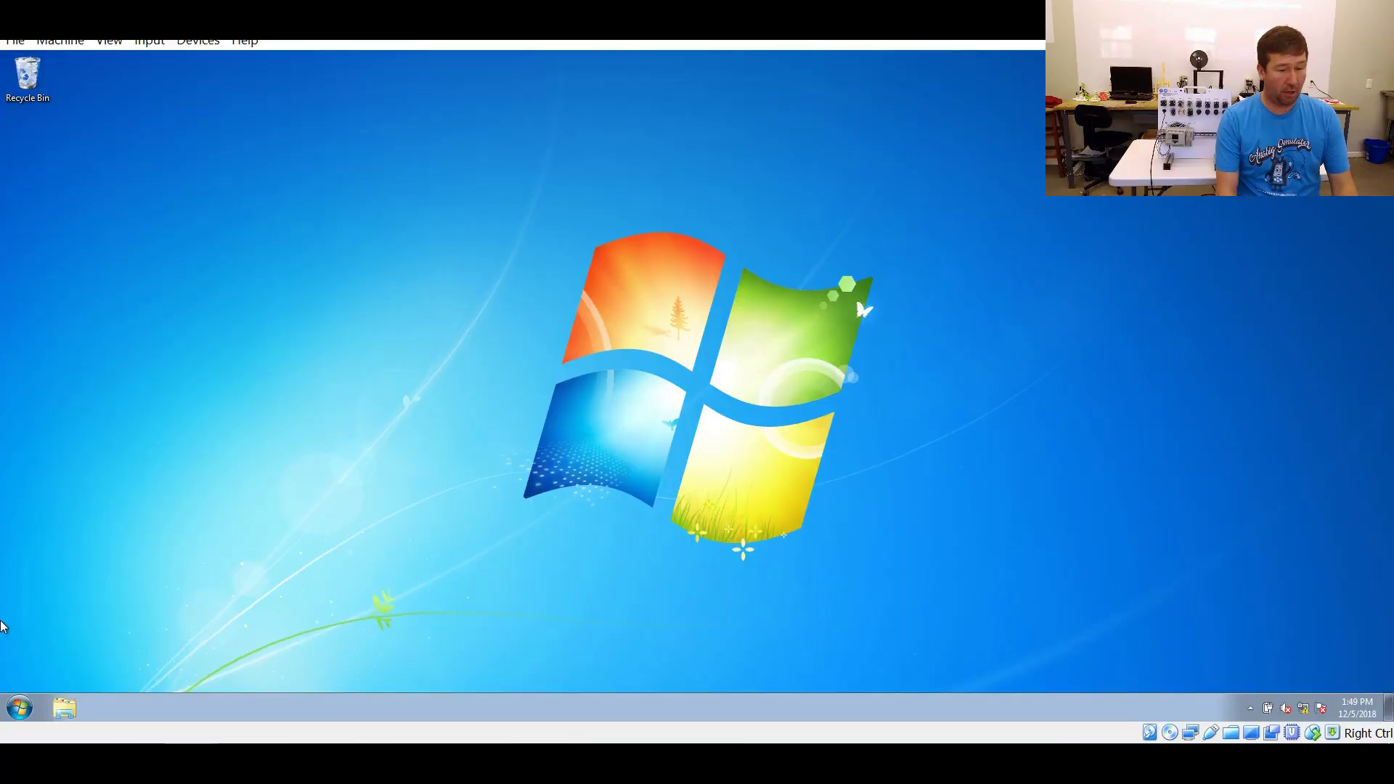
Launch RSLogix 500 Pro and start a new project, scrolling the processor list to the MicroLogix entries.
{"action": "left_click", "coordinate": [11, 718]}
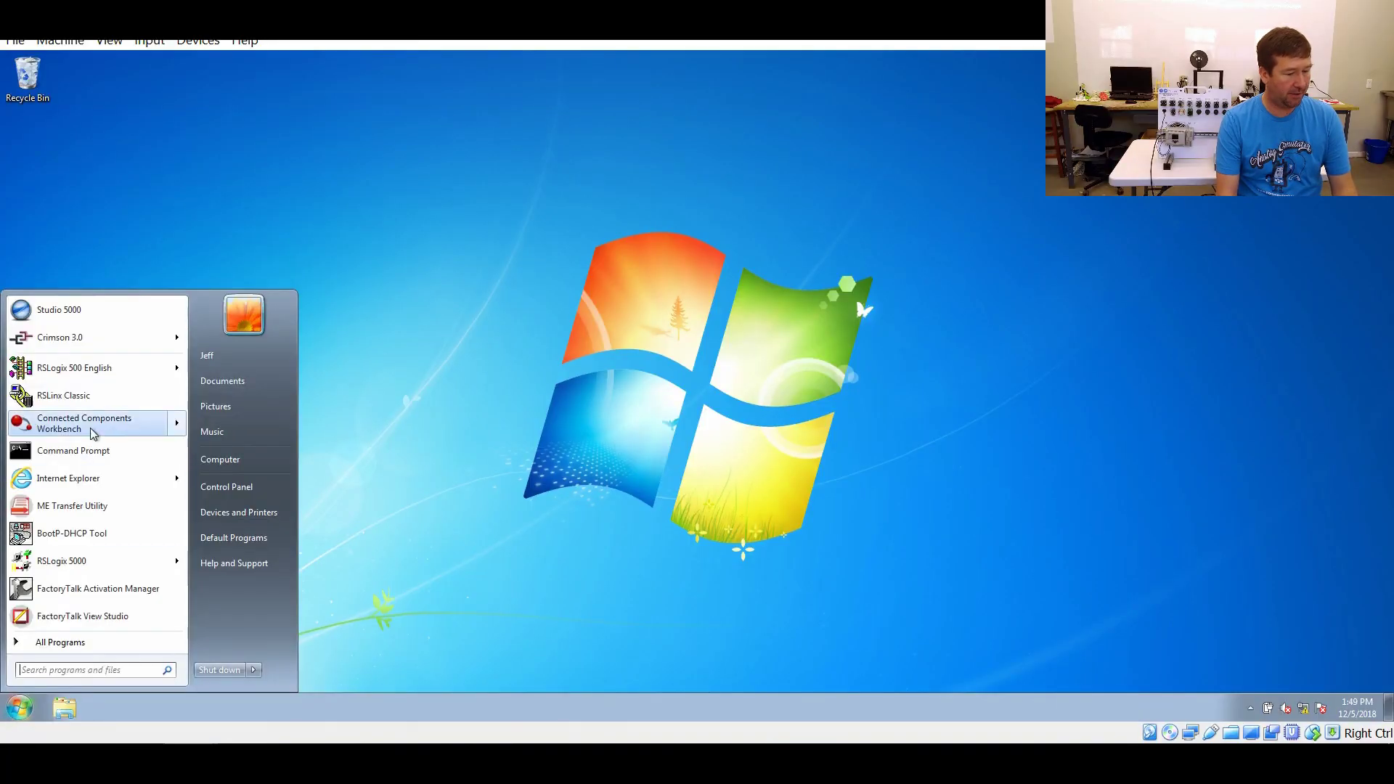
{"action": "left_click", "coordinate": [98, 372]}
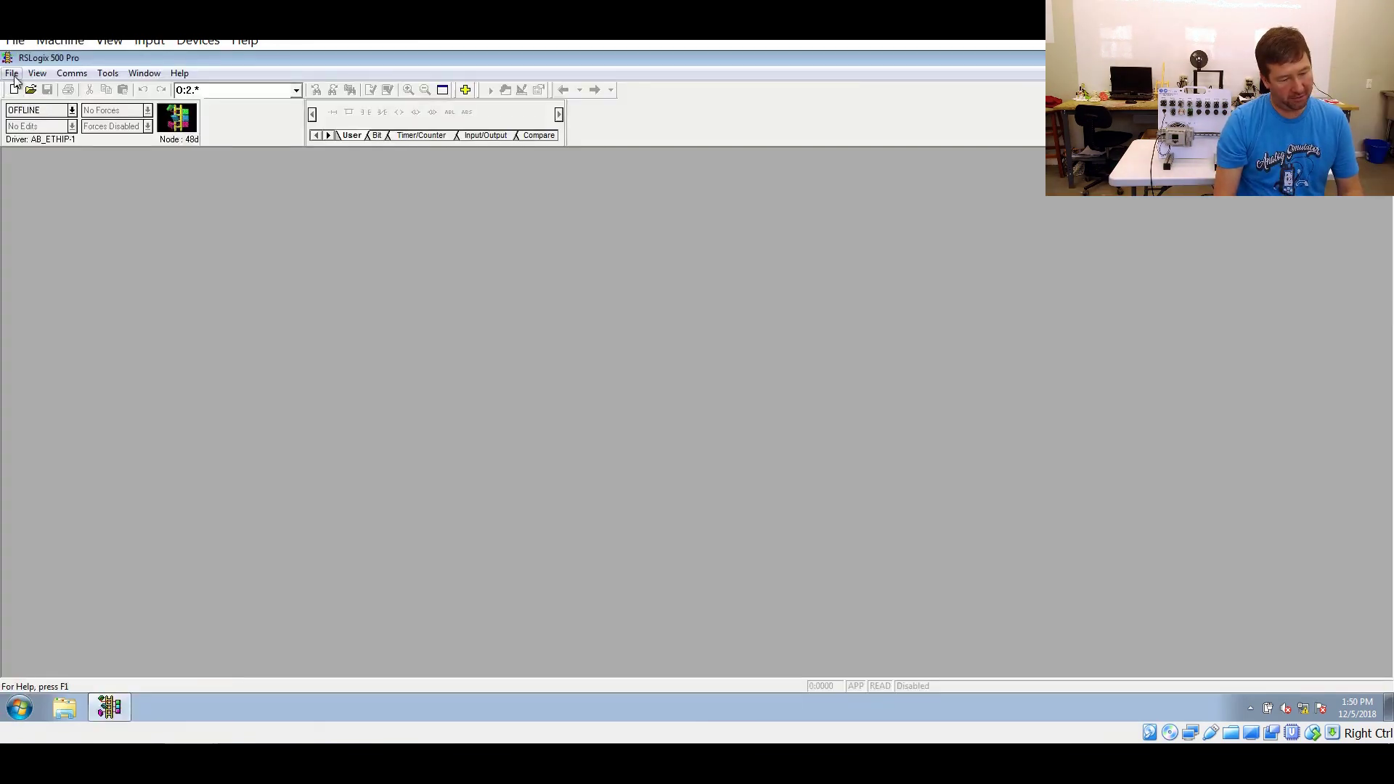
{"action": "left_click", "coordinate": [12, 73]}
{"action": "left_click", "coordinate": [25, 90]}
{"action": "scroll", "coordinate": [869, 385], "scroll_direction": "down", "scroll_amount": 3}
{"action": "scroll", "coordinate": [868, 385], "scroll_direction": "down", "scroll_amount": 3}
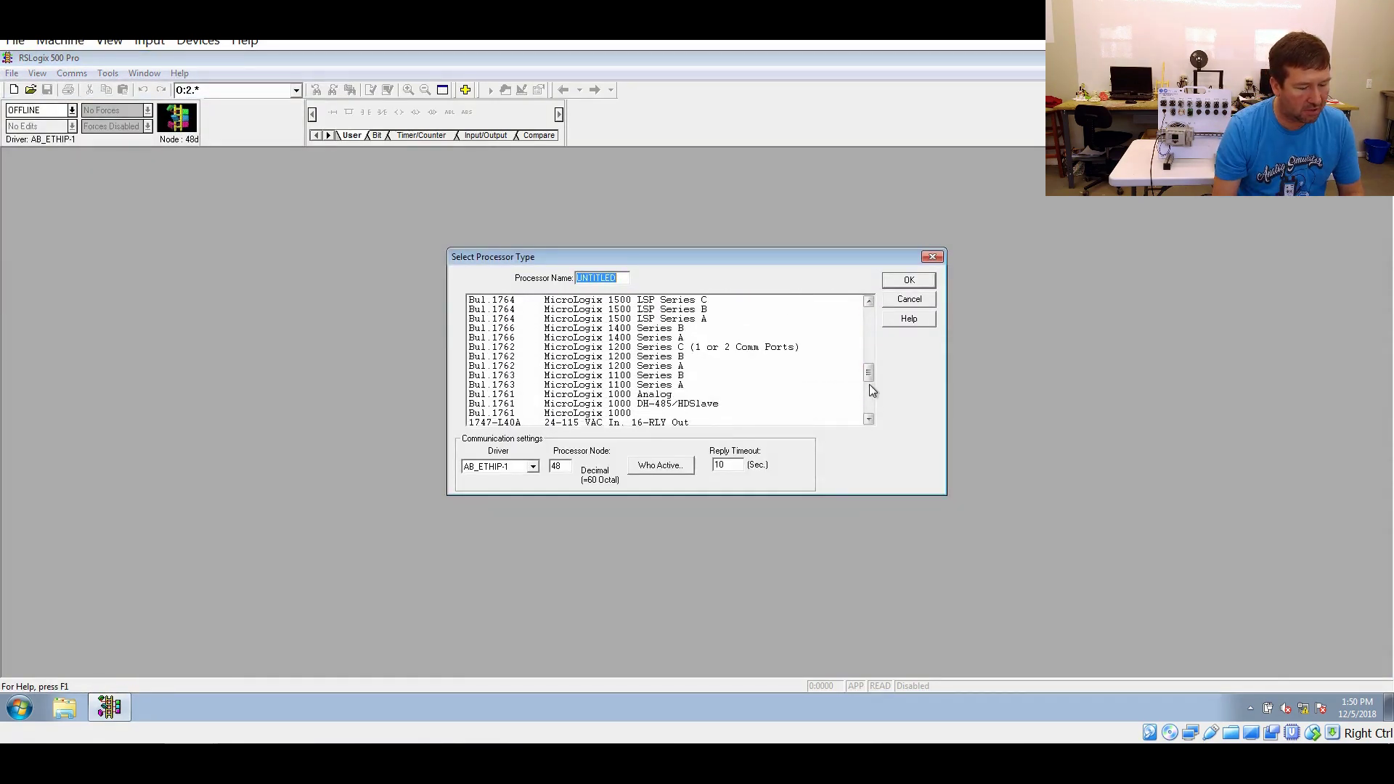
Choose the Bul 1763 MicroLogix 1100 Series B processor, name it BLANK, and create the project.
{"action": "left_click", "coordinate": [510, 384]}
{"action": "key", "text": "Up"}
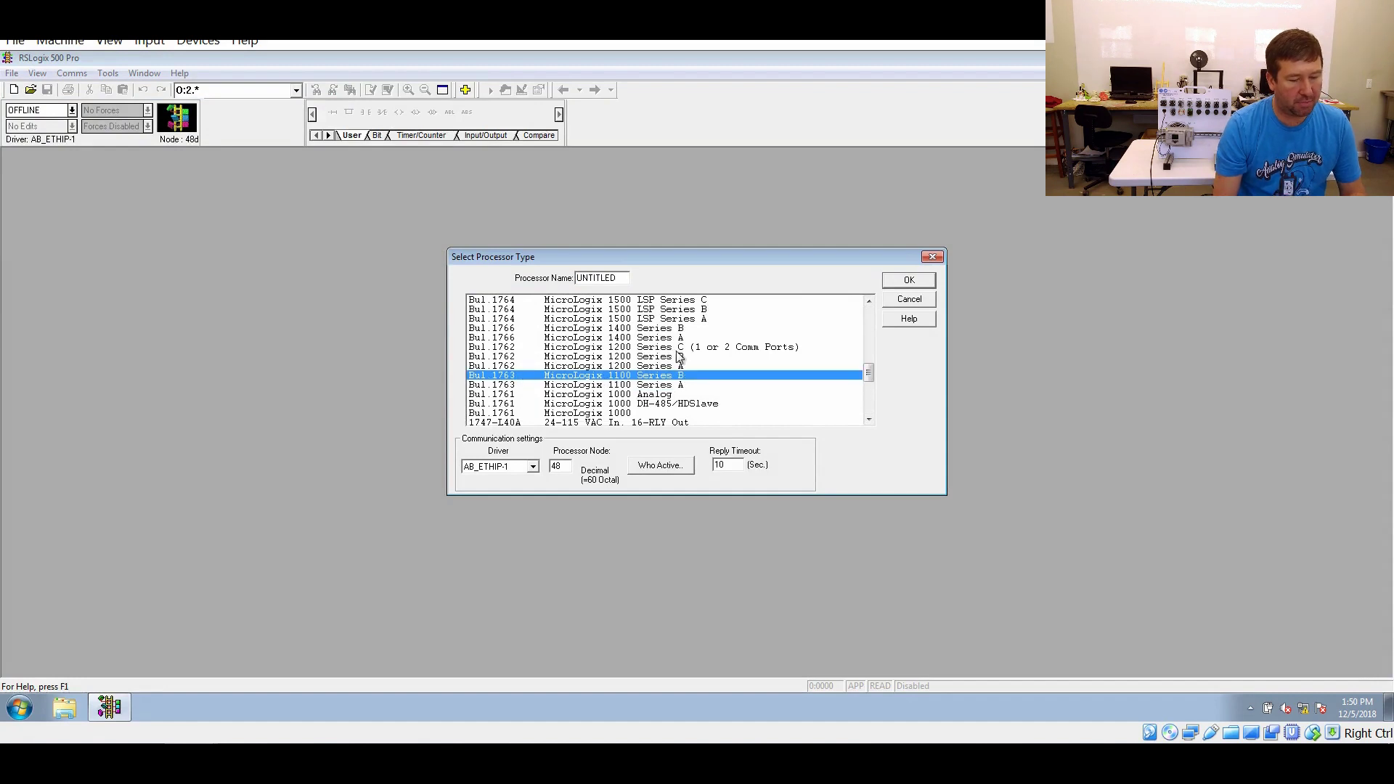
{"action": "double_click", "coordinate": [588, 279]}
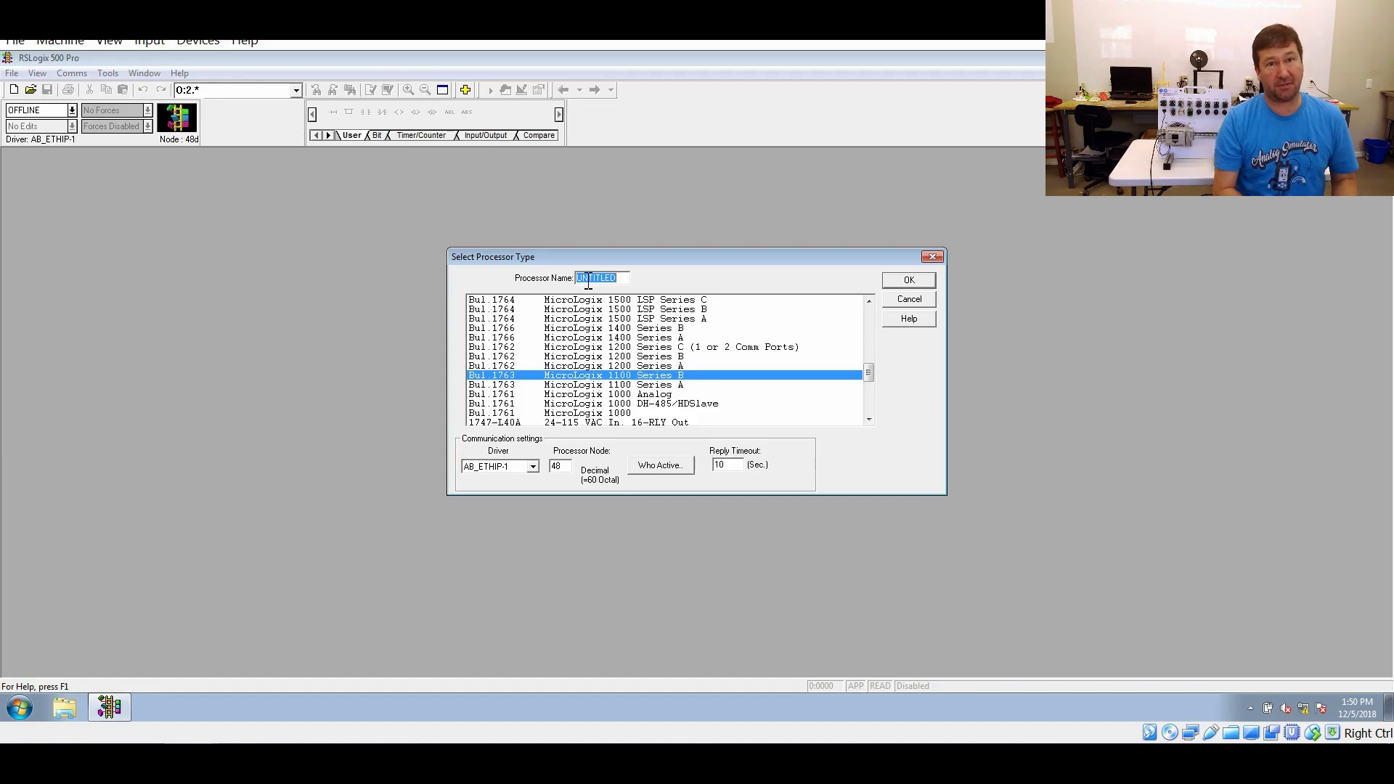
{"action": "type", "text": "BLANK"}
{"action": "key", "text": "Return"}
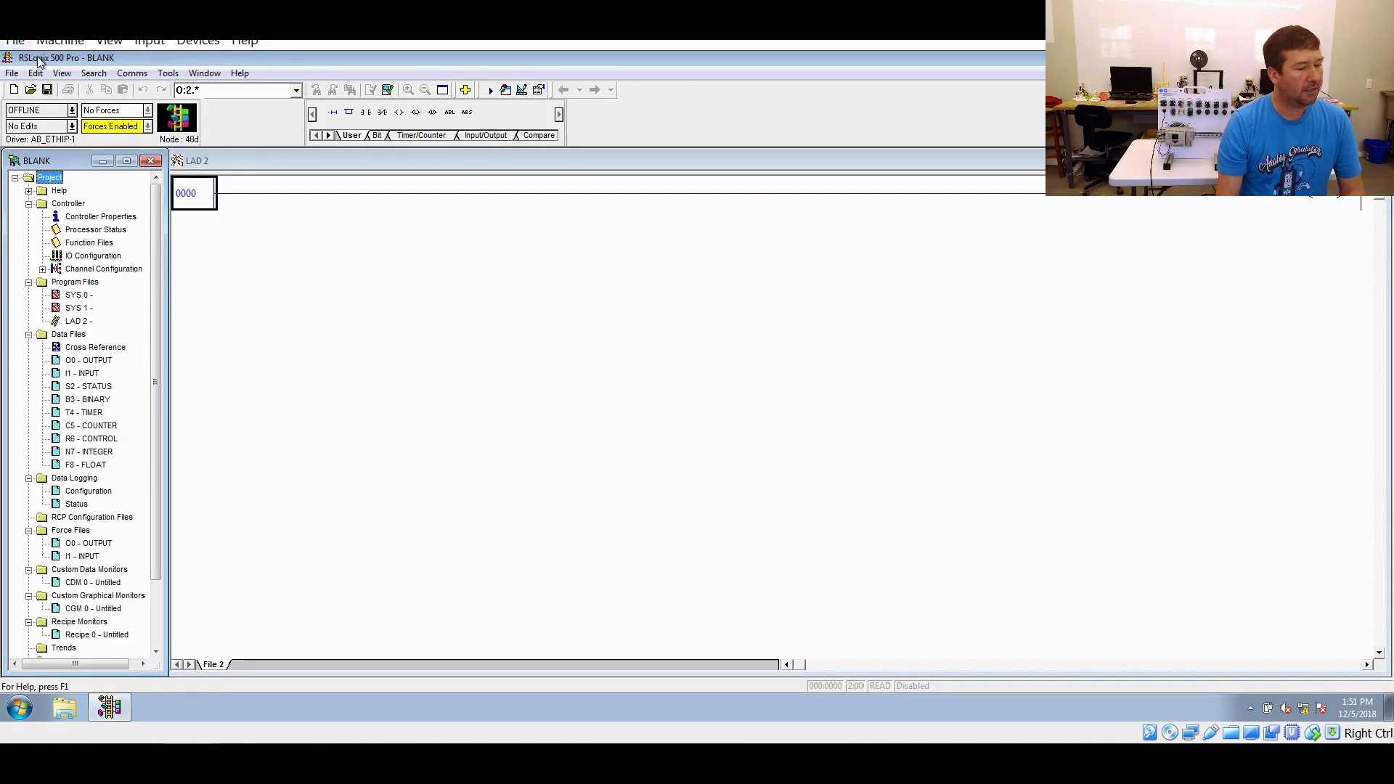
Add the 1762-IF2OF2 analog 2-input, 2-output card to slot 1 of the I/O configuration.
{"action": "double_click", "coordinate": [80, 257]}
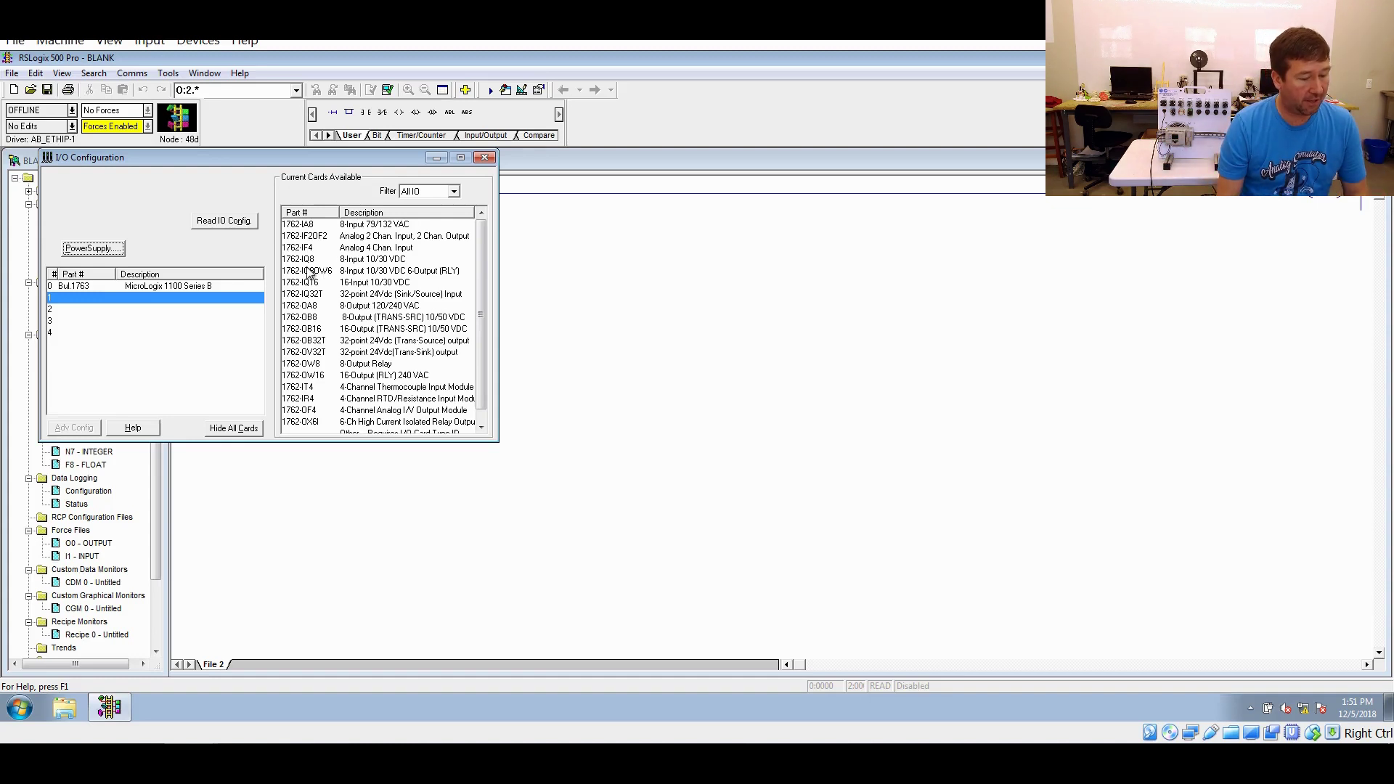
{"action": "left_click", "coordinate": [305, 238]}
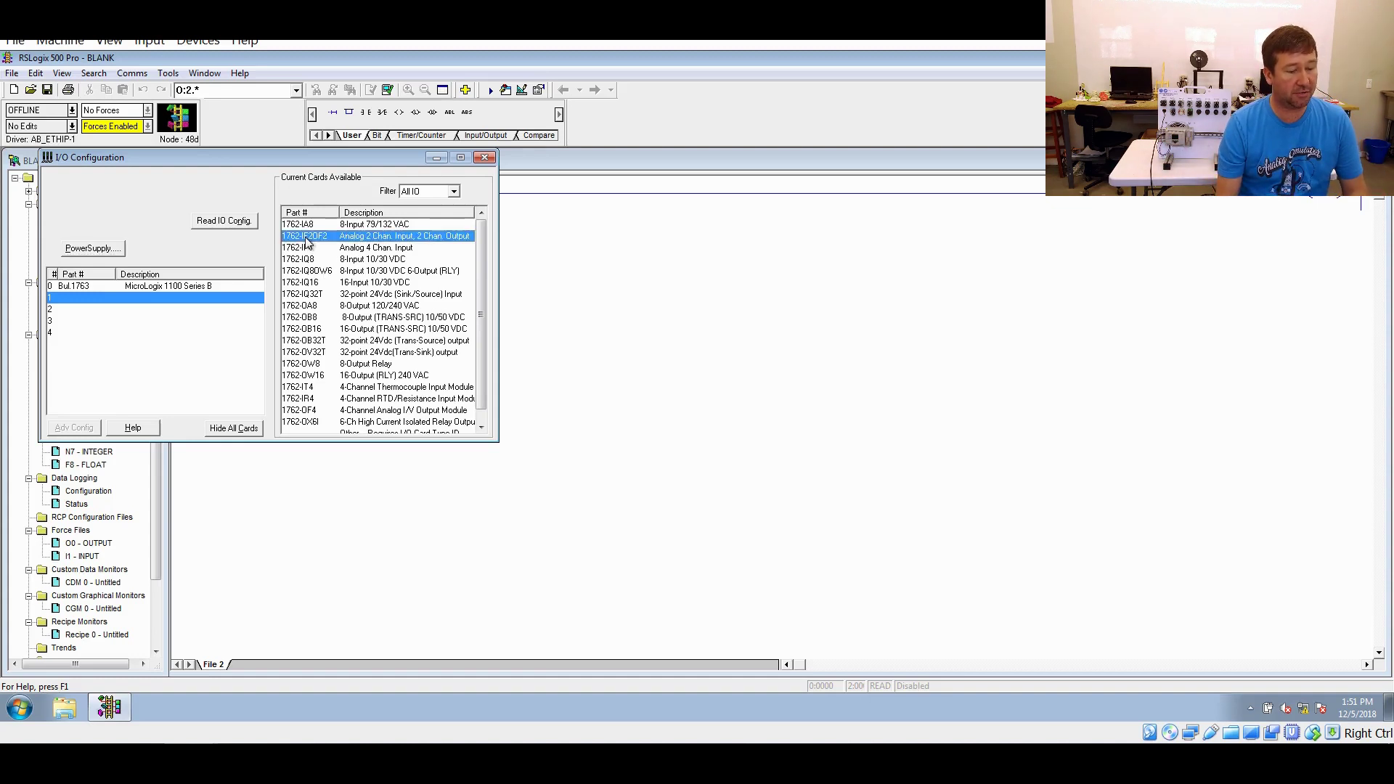
{"action": "double_click", "coordinate": [363, 238]}
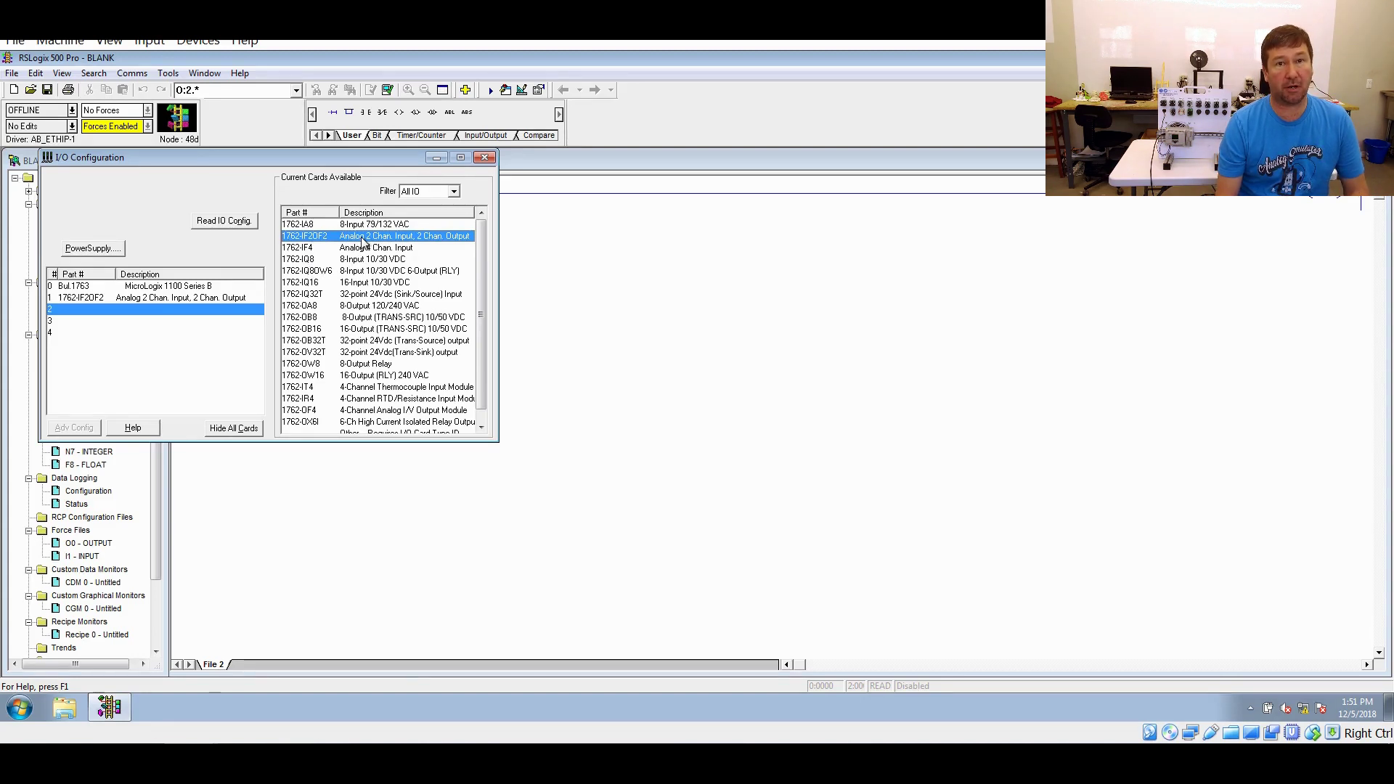
{"action": "left_click", "coordinate": [484, 157]}
Disable BOOTP on Channel 1 and set IP address 192.168.1.10 with subnet mask 255.255.255.0.
{"action": "double_click", "coordinate": [80, 269]}
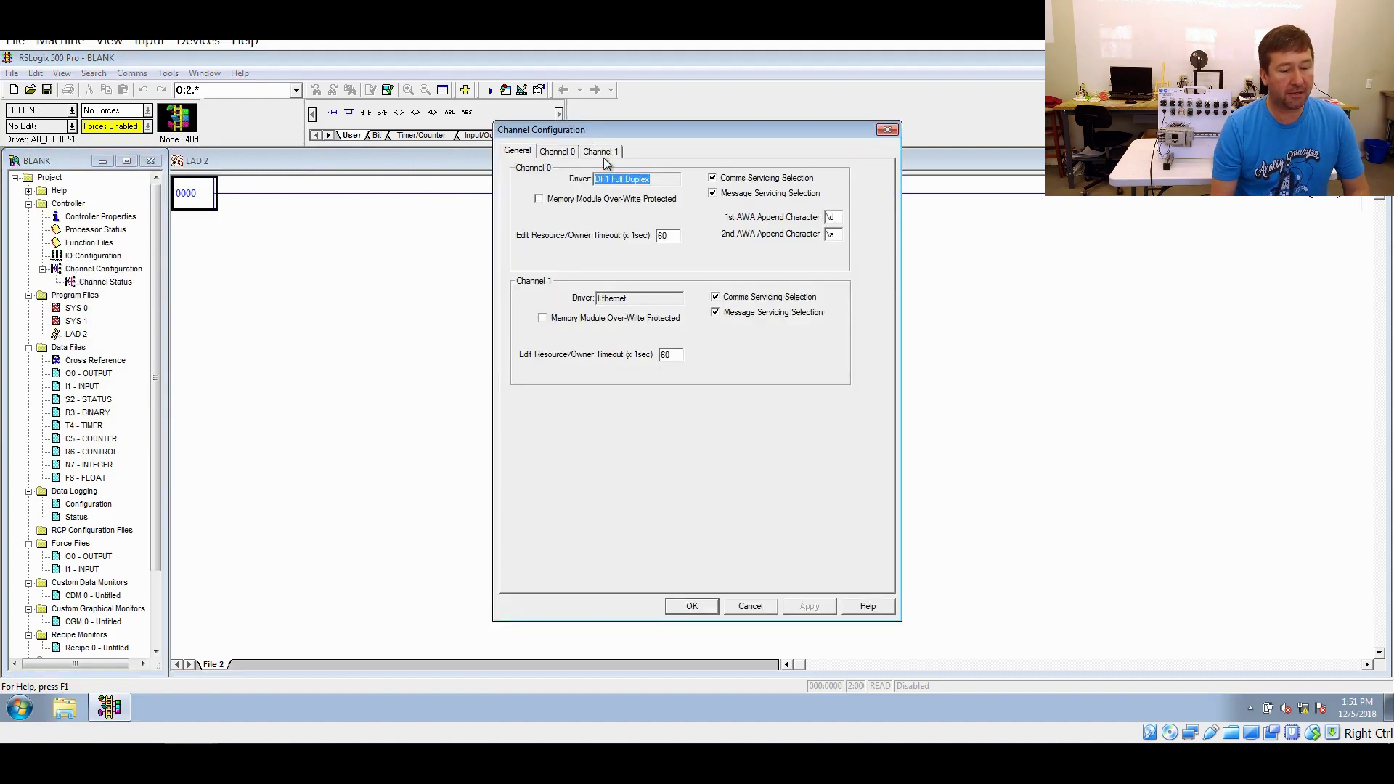
{"action": "left_click", "coordinate": [600, 150]}
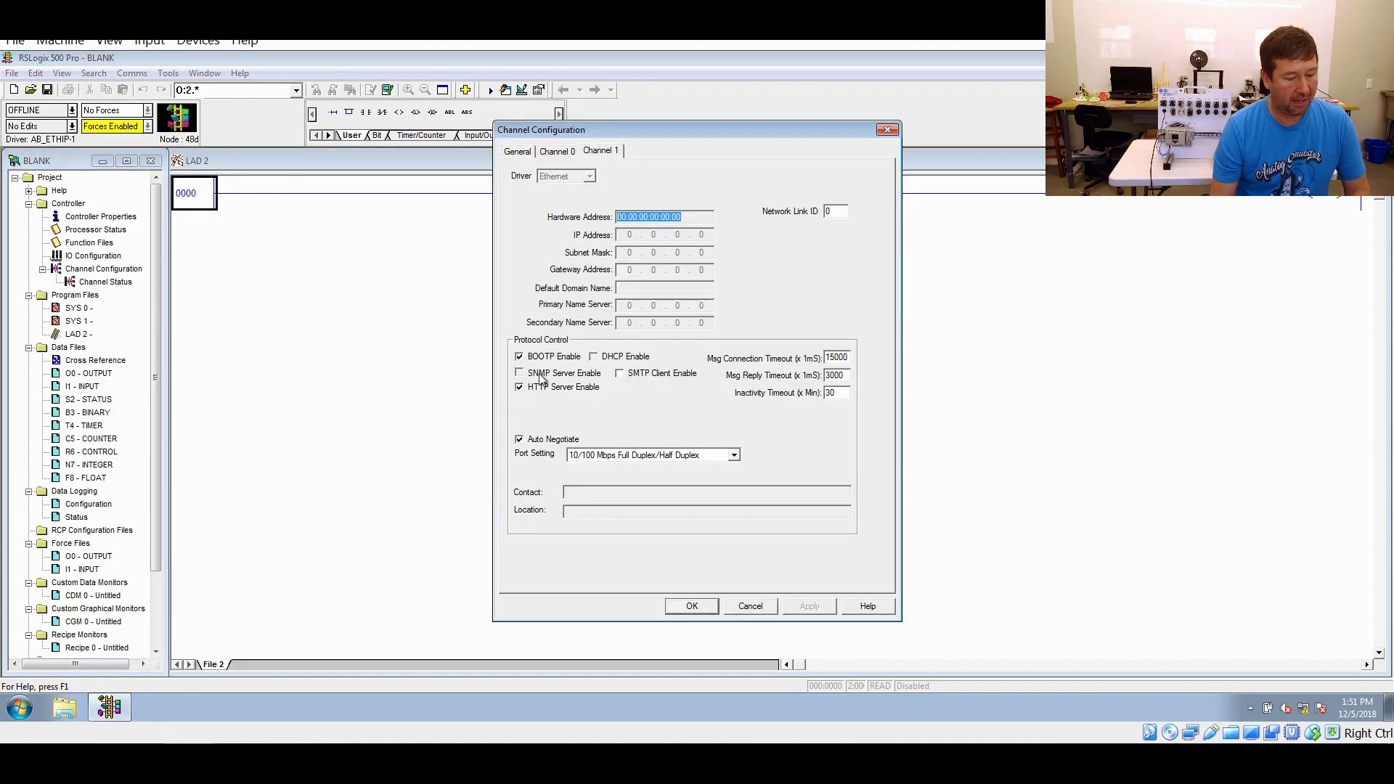
{"action": "left_click", "coordinate": [519, 357]}
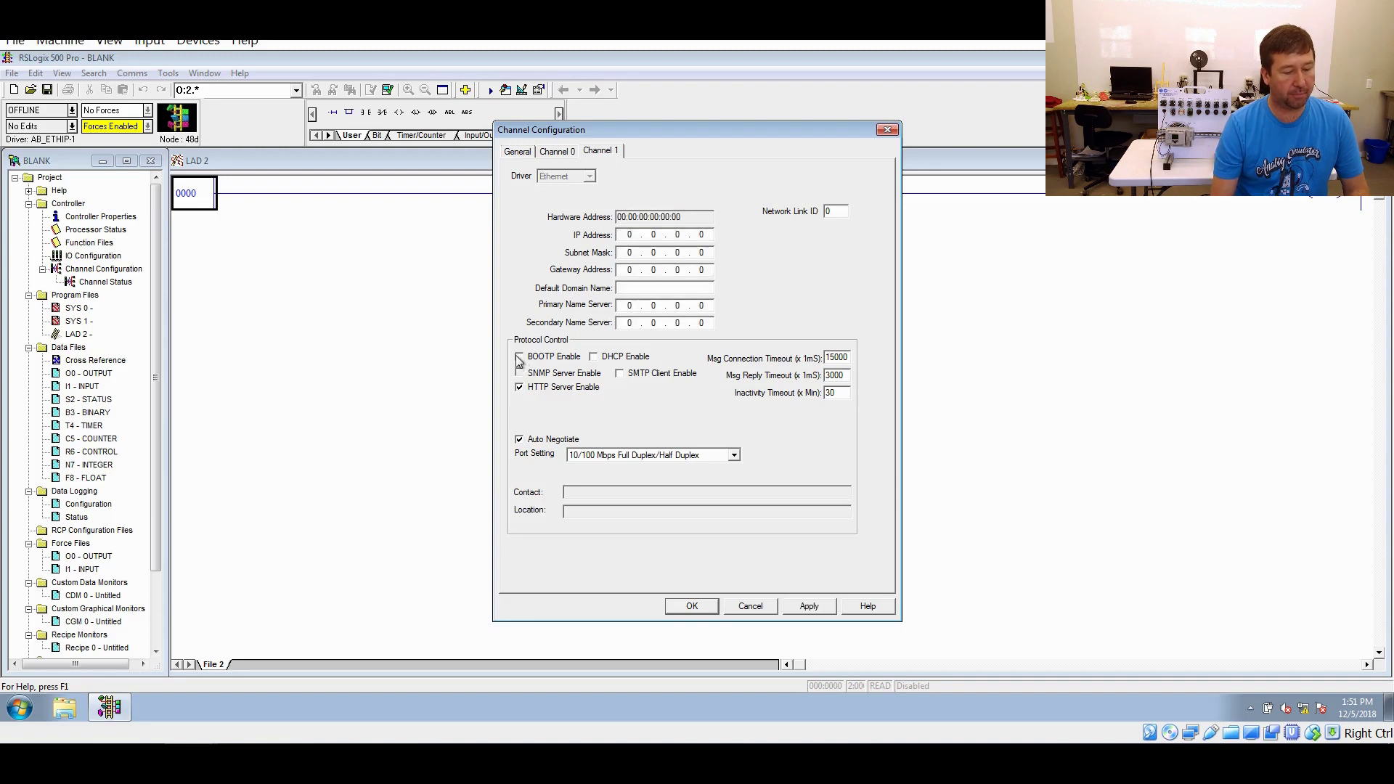
{"action": "left_click", "coordinate": [629, 236]}
{"action": "type", "text": "192 . 1"}
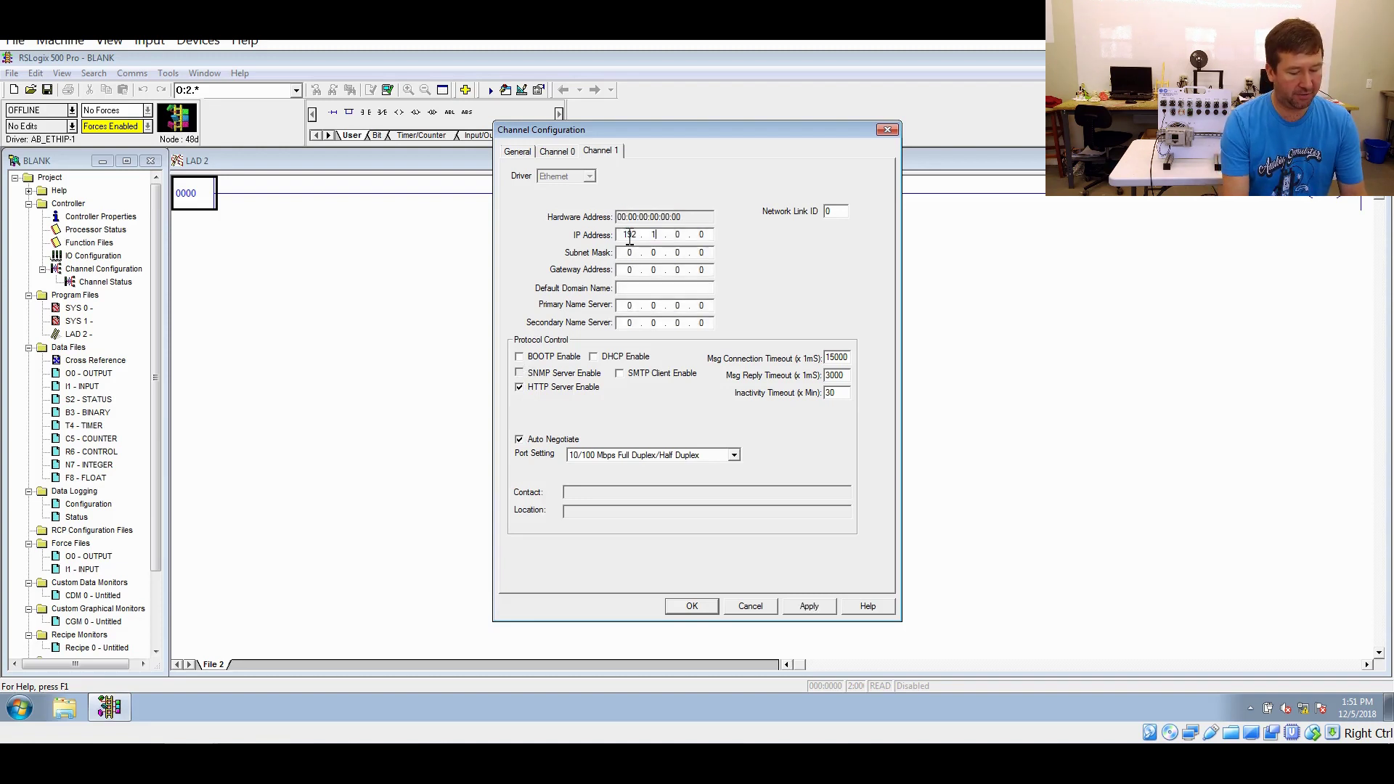
{"action": "type", "text": "68"}
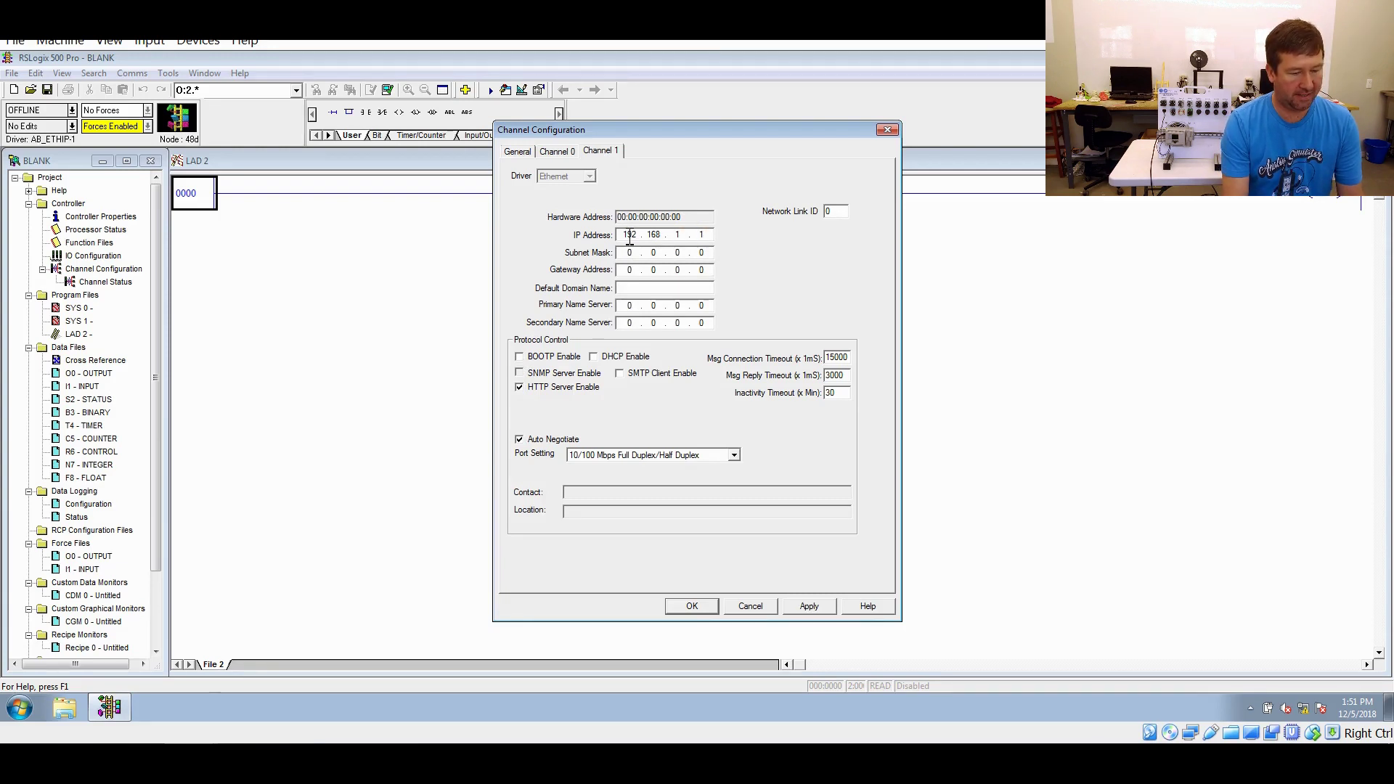
{"action": "key", "text": "Tab"}
{"action": "type", "text": "255 . 2"}
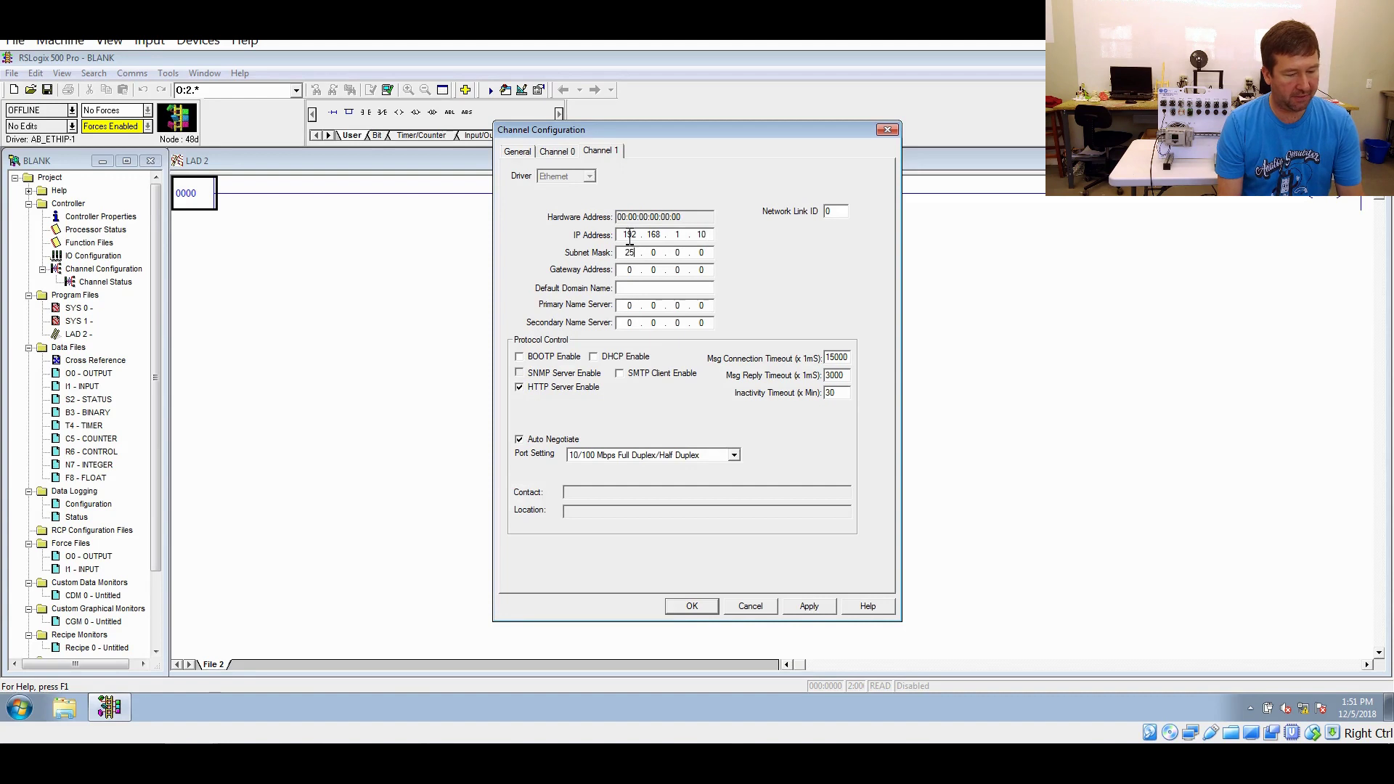
{"action": "type", "text": "55"}
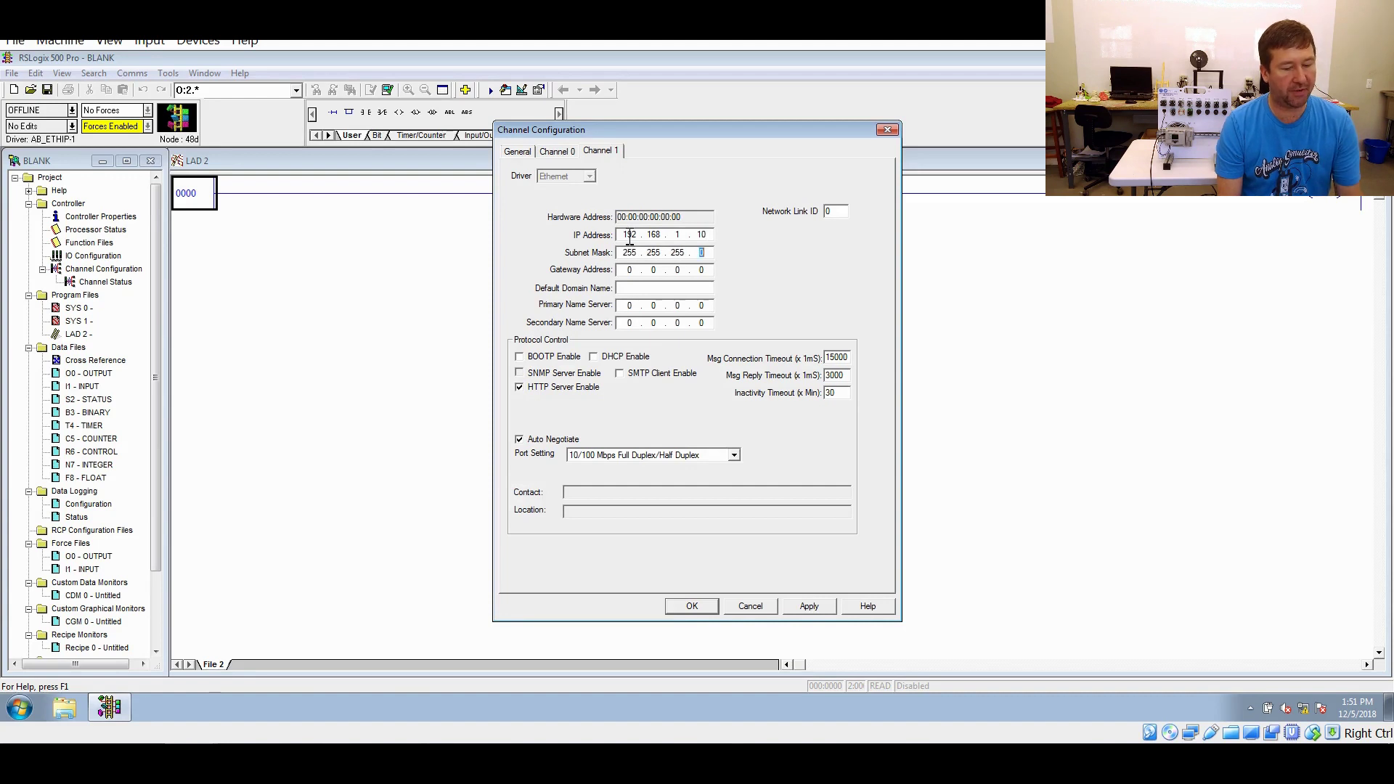
{"action": "left_click", "coordinate": [701, 605]}
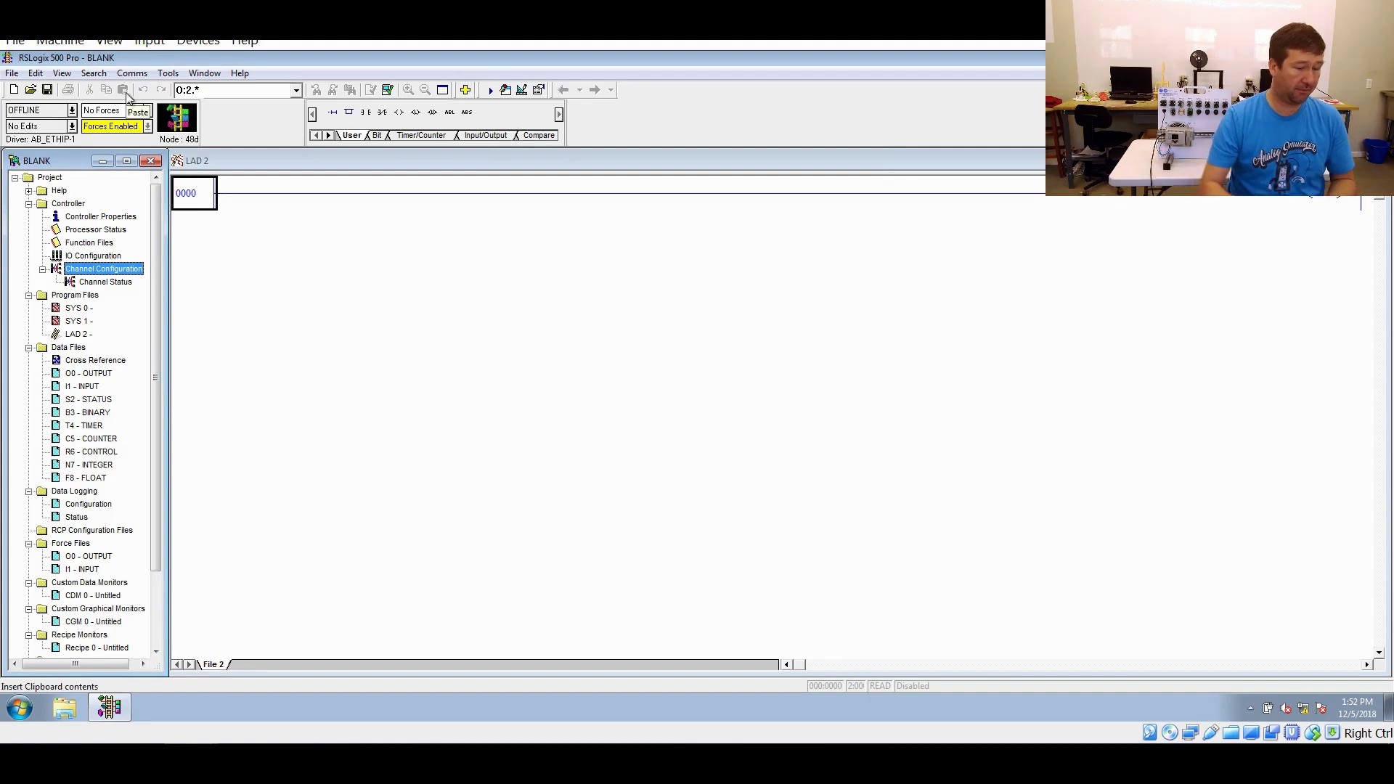
In System Comms, select the MicroLogix1100 at 192.168.1.10 and start a download.
{"action": "left_click", "coordinate": [138, 76]}
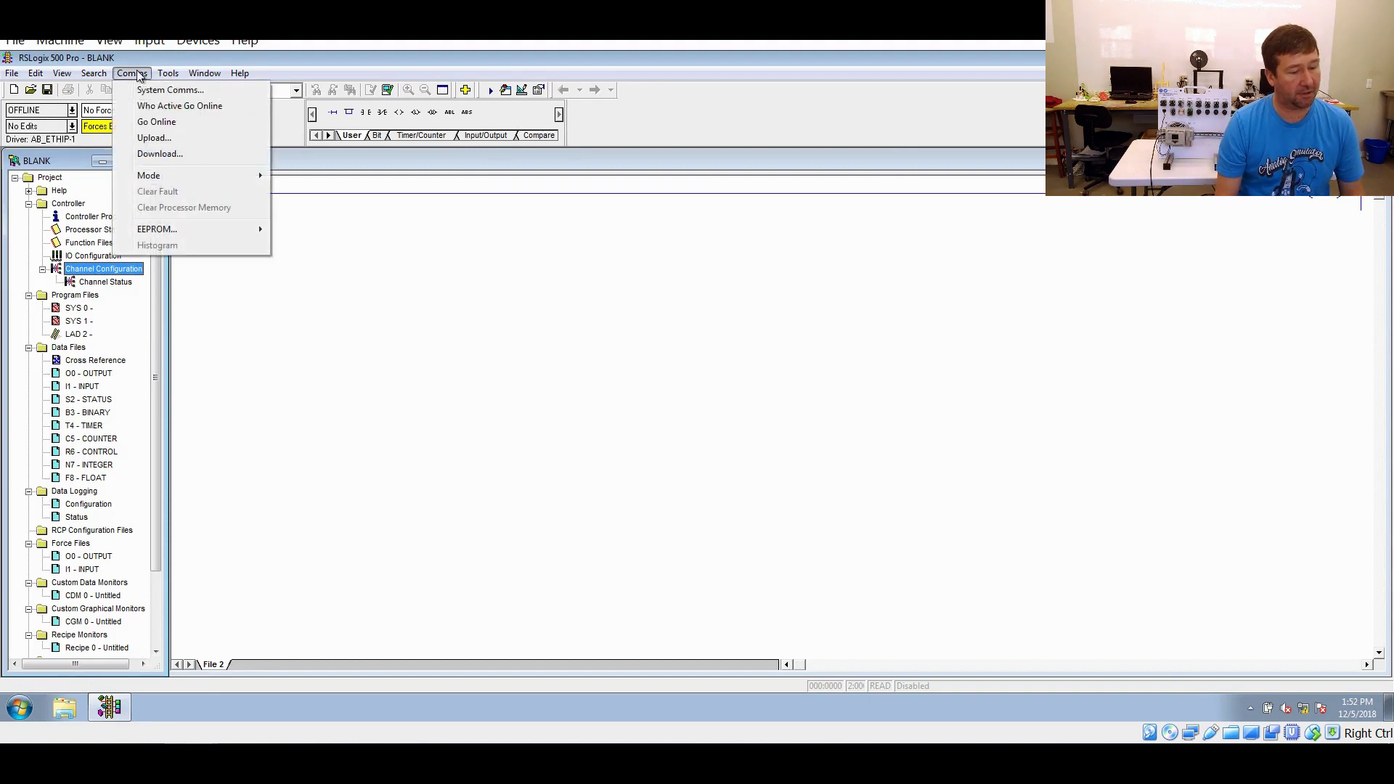
{"action": "left_click", "coordinate": [142, 92]}
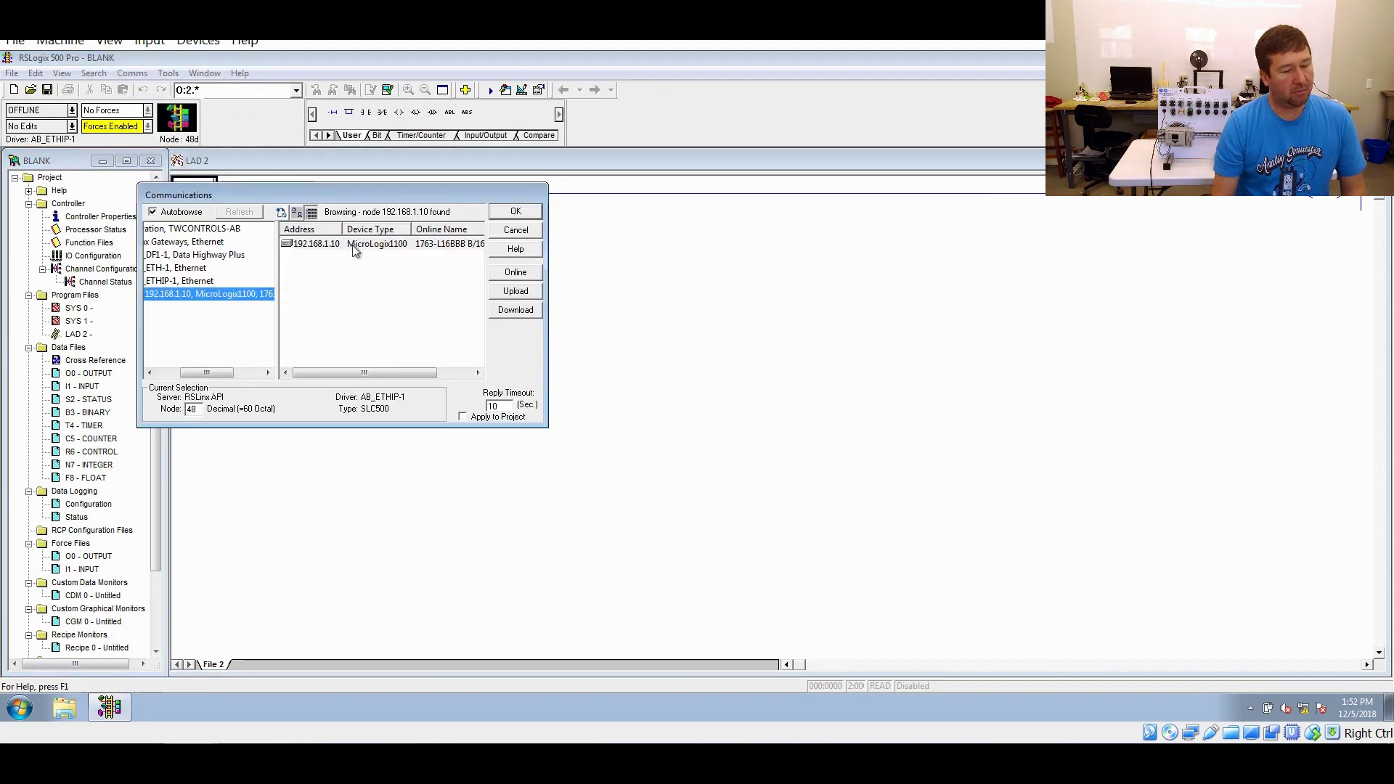
{"action": "left_click", "coordinate": [355, 246]}
{"action": "left_click", "coordinate": [515, 312]}
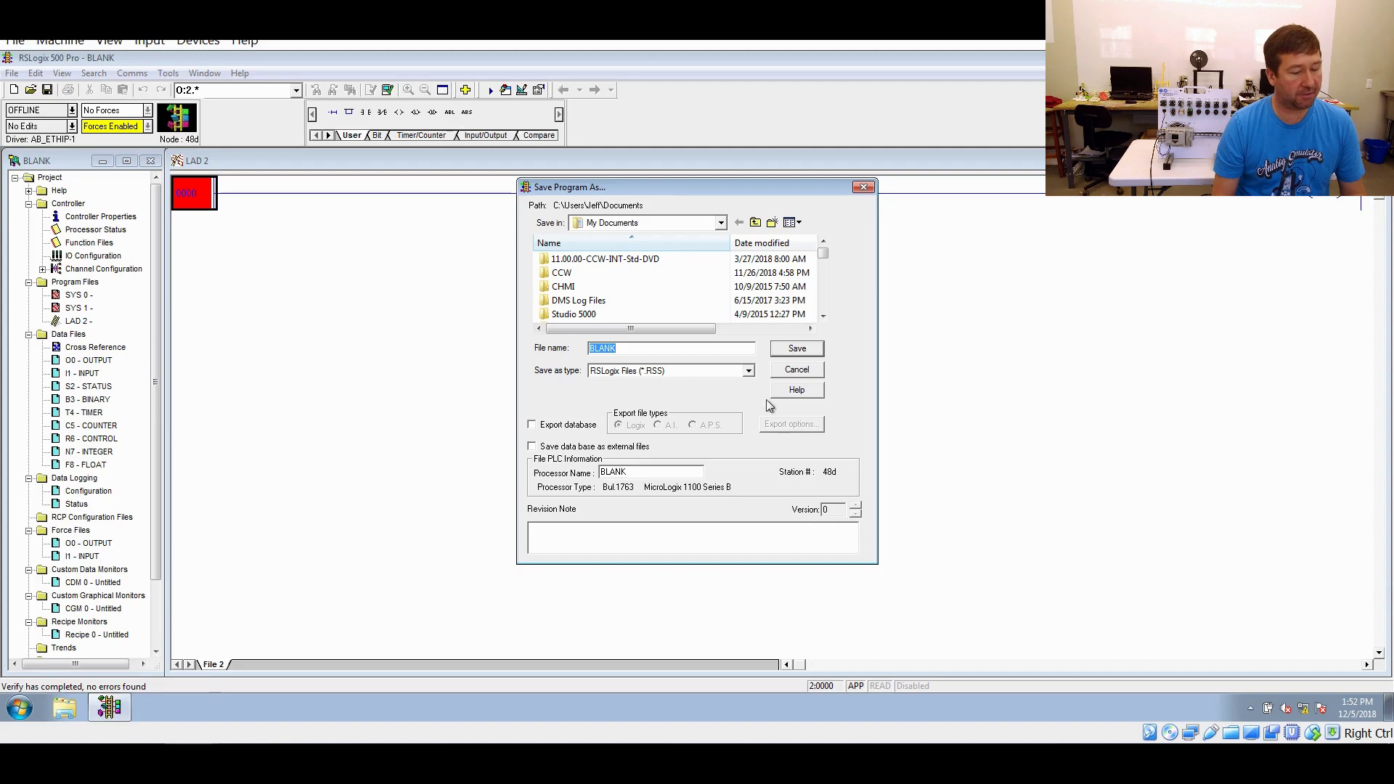
Save the program as BLANK.RSS, download it, and go online with the controller in Remote Run.
{"action": "left_click", "coordinate": [796, 349]}
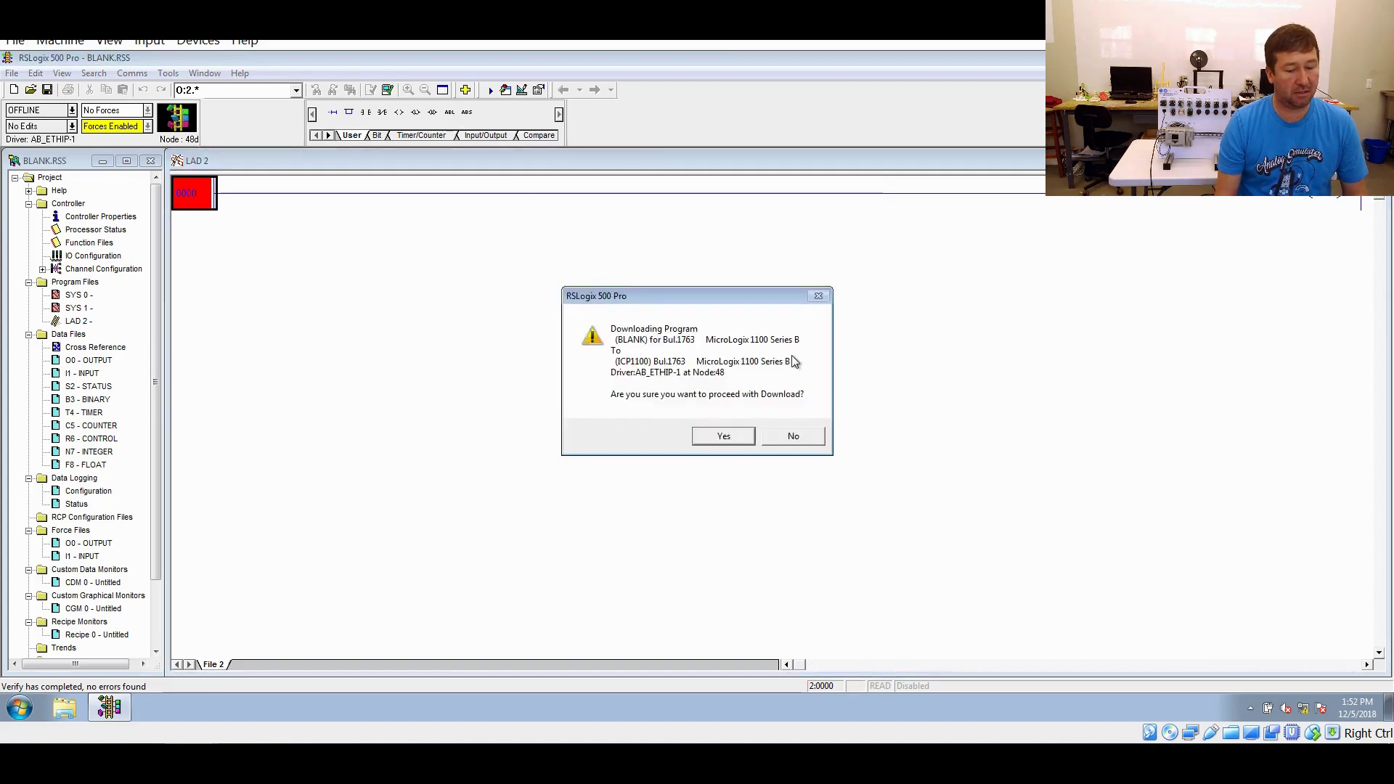
{"action": "left_click", "coordinate": [723, 437]}
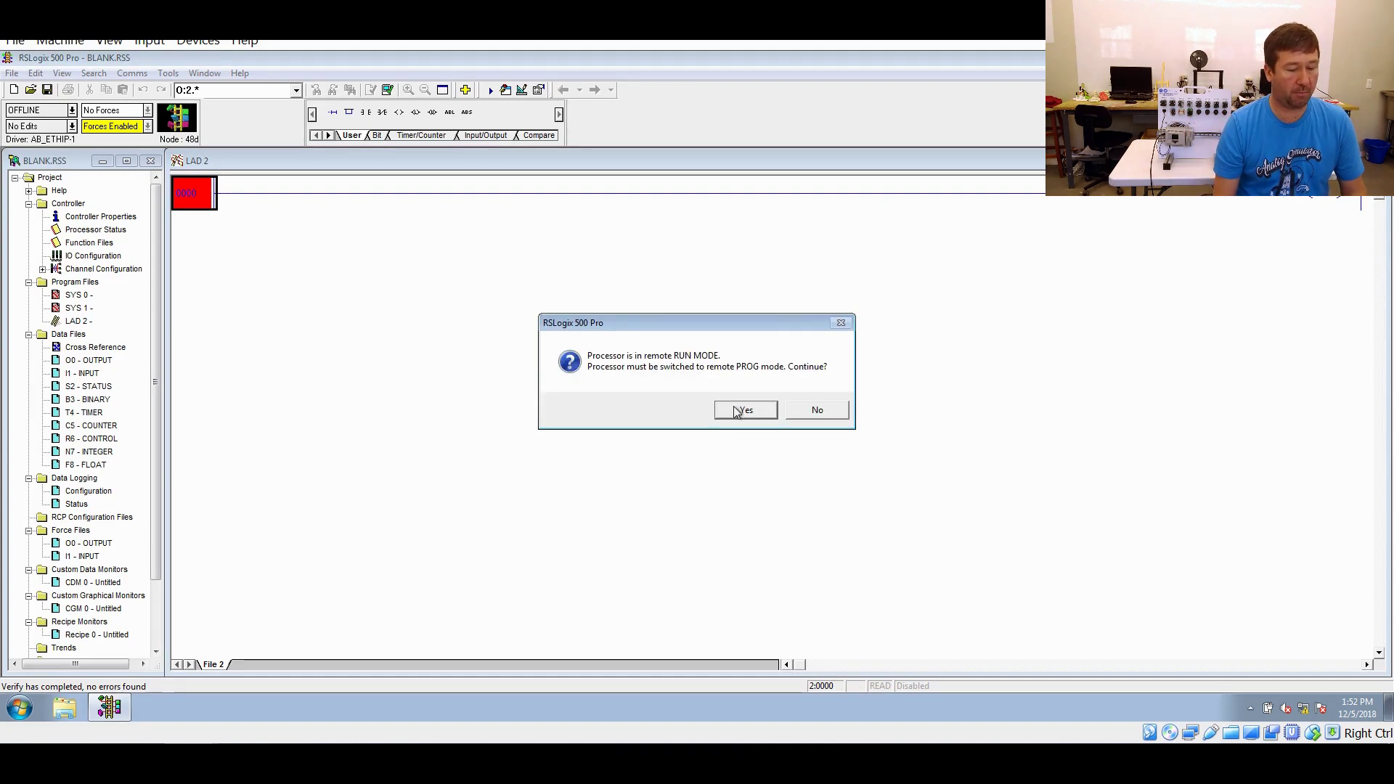
{"action": "left_click", "coordinate": [737, 412]}
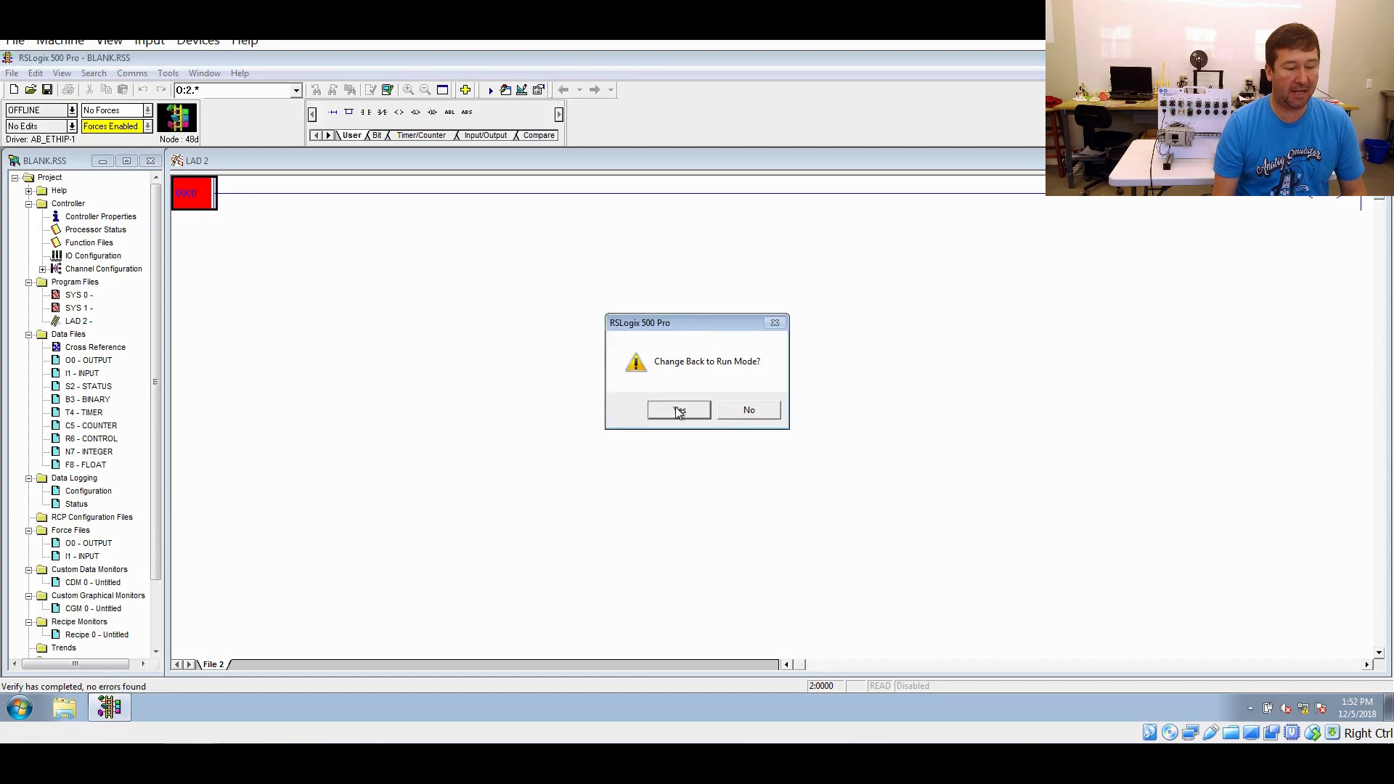
{"action": "left_click", "coordinate": [679, 411]}
{"action": "left_click", "coordinate": [678, 411]}
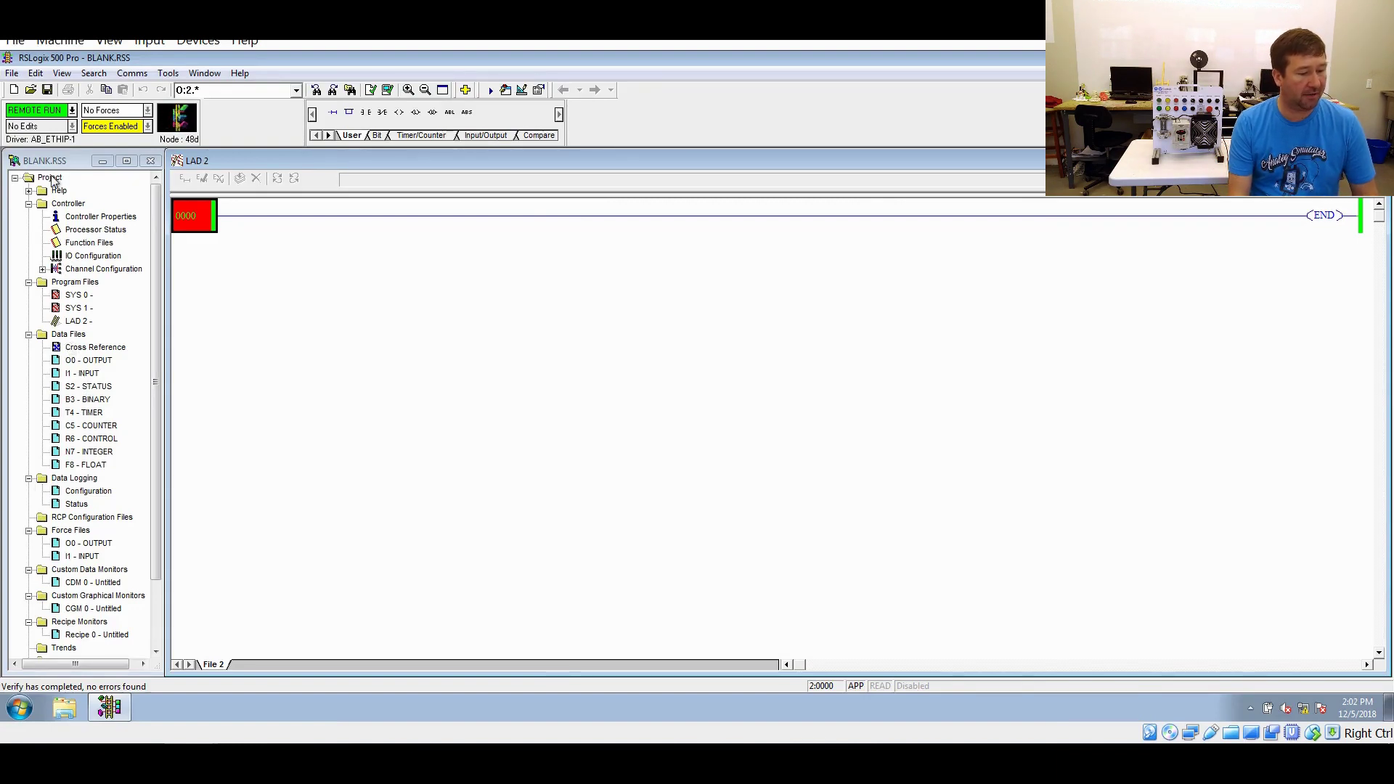
Open the I1 INPUT data file, widen its table, and move it to the middle of the ladder view.
{"action": "left_click", "coordinate": [71, 334]}
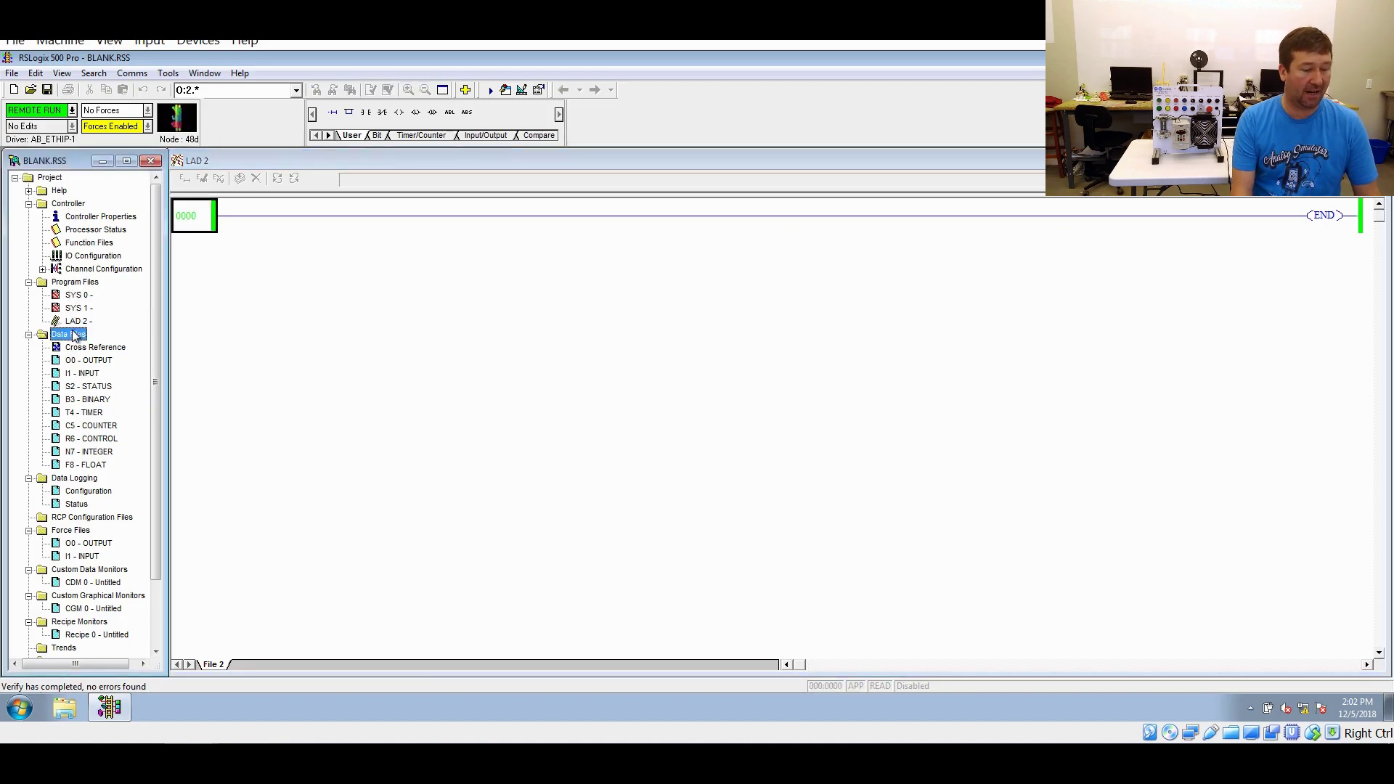
{"action": "double_click", "coordinate": [83, 374]}
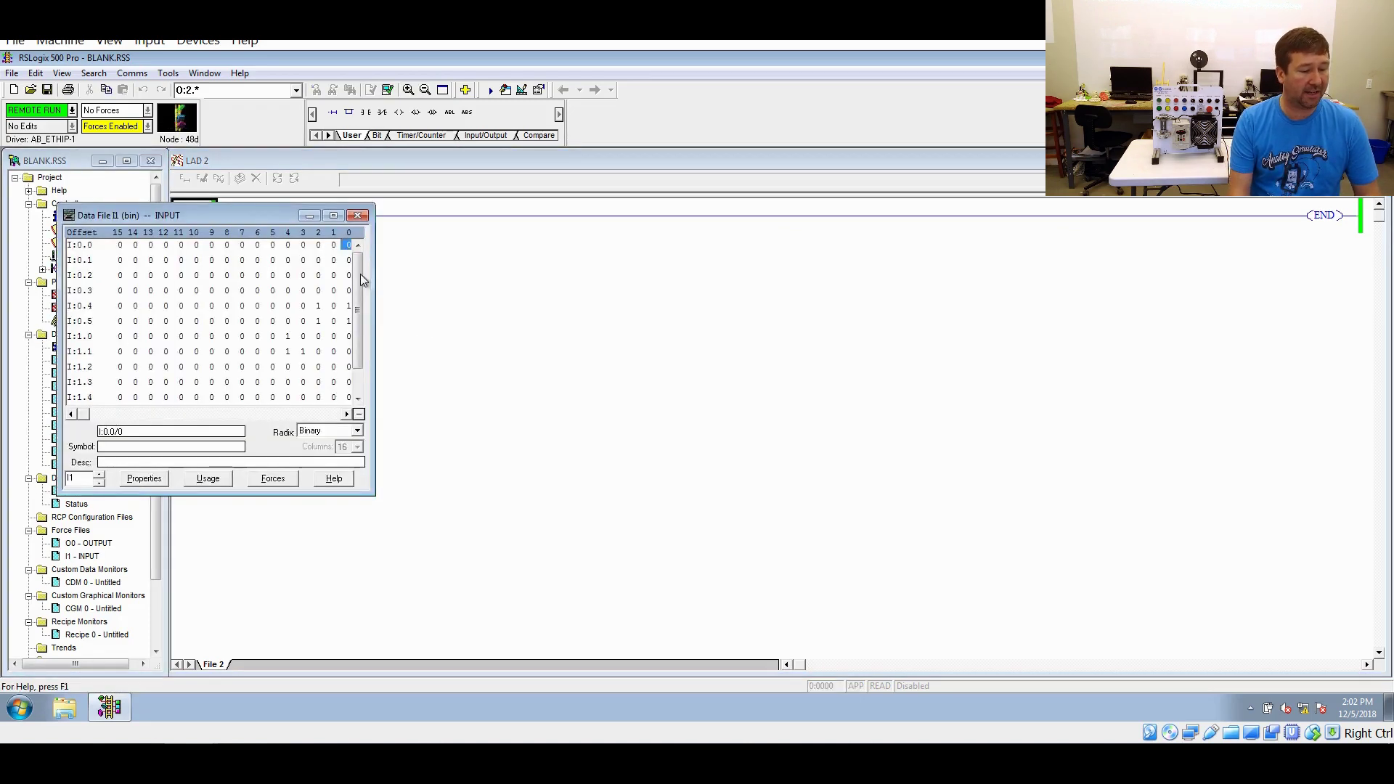
{"action": "left_click_drag", "start_coordinate": [372, 263], "coordinate": [415, 263]}
{"action": "left_click_drag", "start_coordinate": [266, 214], "coordinate": [515, 222]}
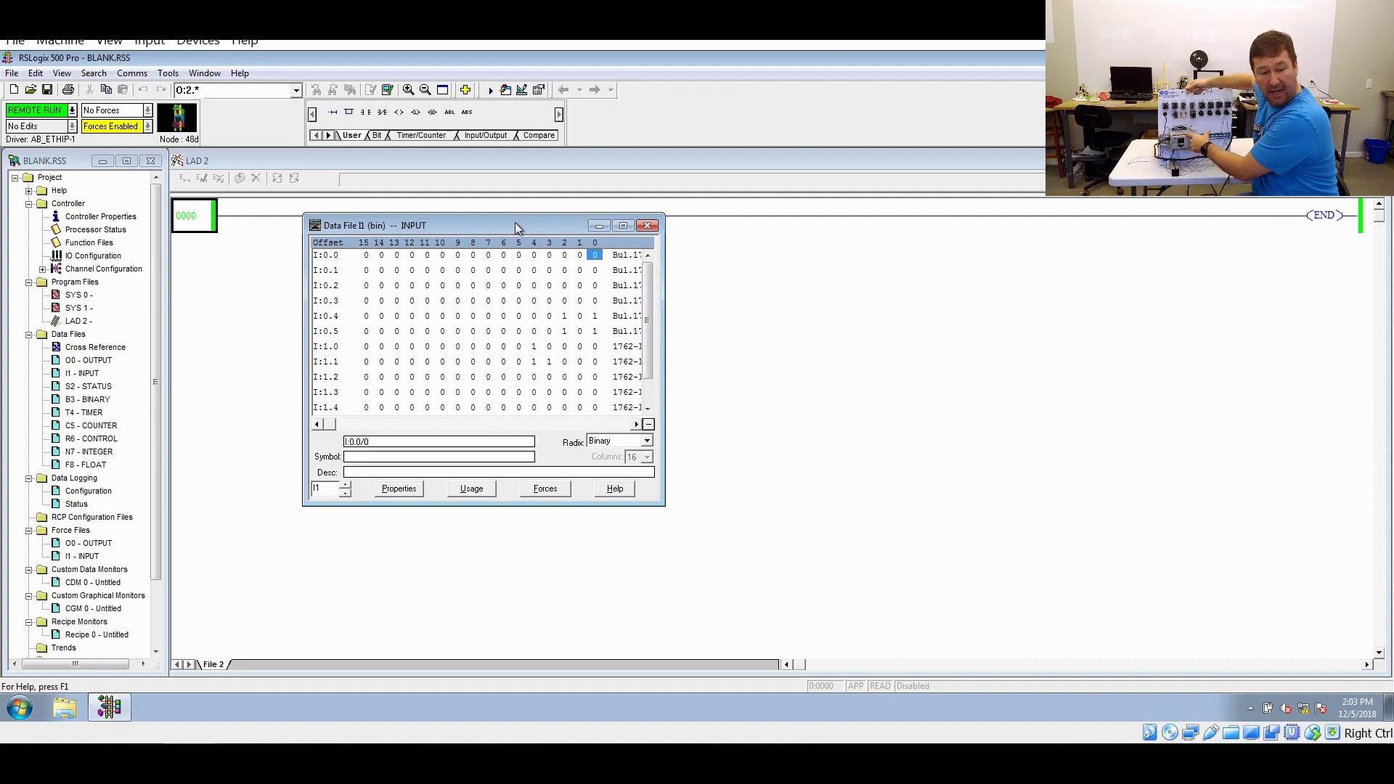
Watch the live I:0.0 input bits, select bit I:0.0/0, then select the O0 OUTPUT file.
{"action": "key", "text": "Left"}
{"action": "key", "text": "Left"}
{"action": "key", "text": "Left"}
{"action": "key", "text": "Left"}
{"action": "key", "text": "Left"}
{"action": "key", "text": "Left"}
{"action": "key", "text": "Left"}
{"action": "key", "text": "Left"}
{"action": "key", "text": "Left"}
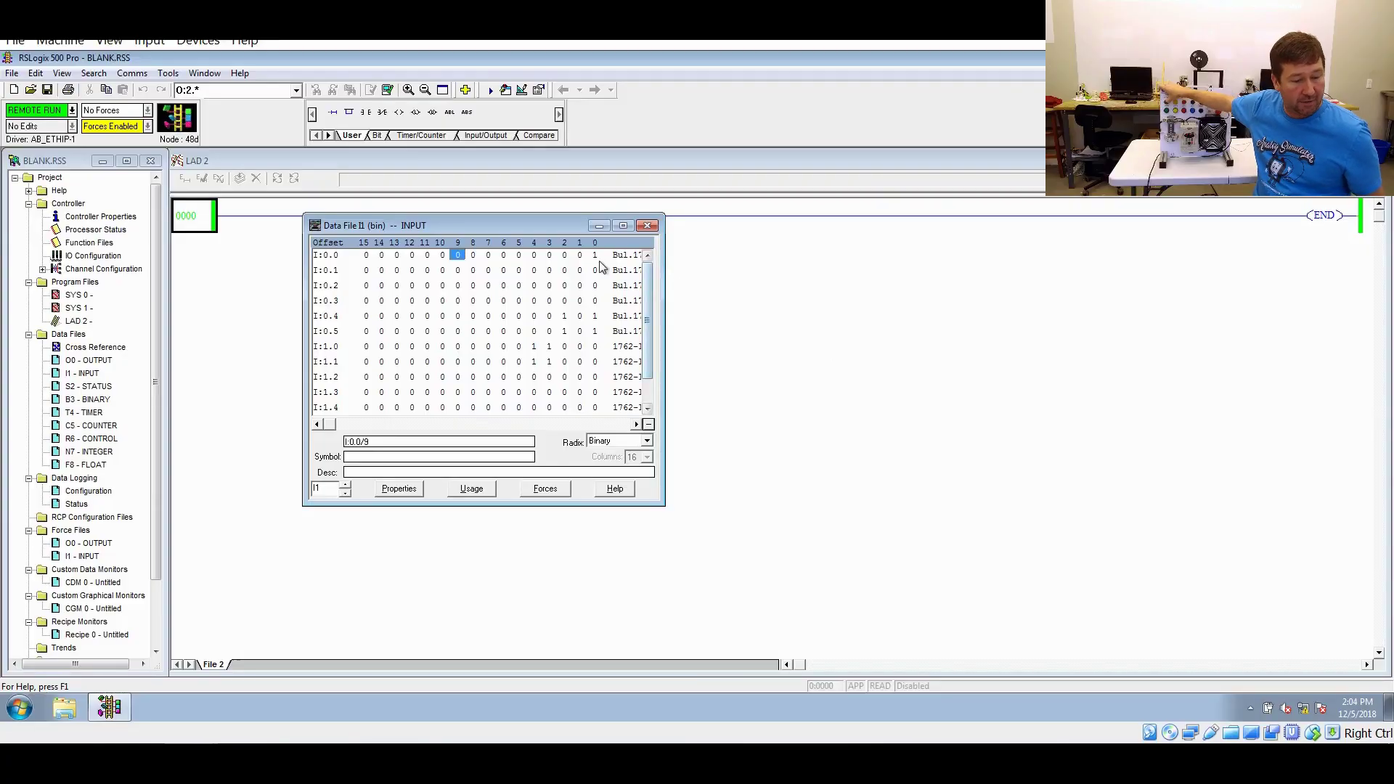
{"action": "left_click", "coordinate": [593, 257]}
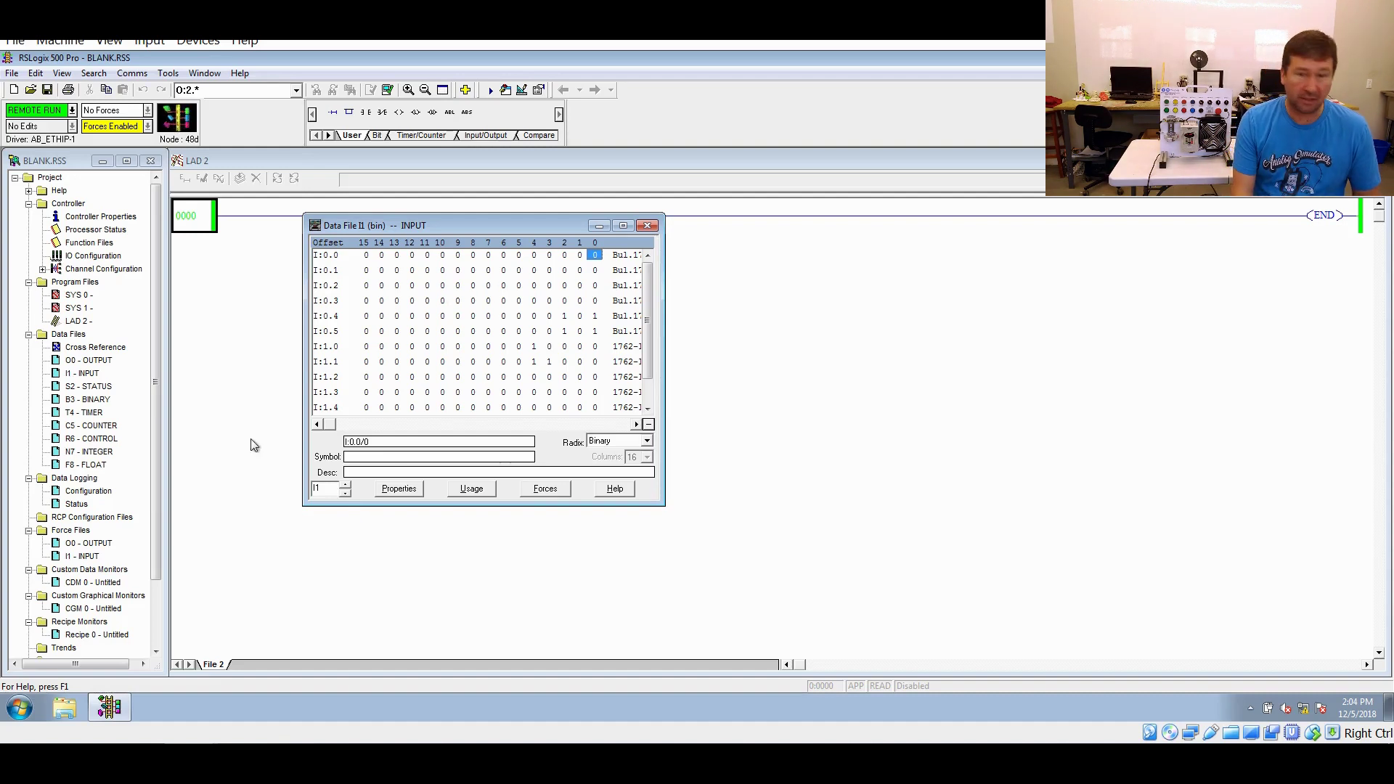
{"action": "left_click", "coordinate": [72, 362]}
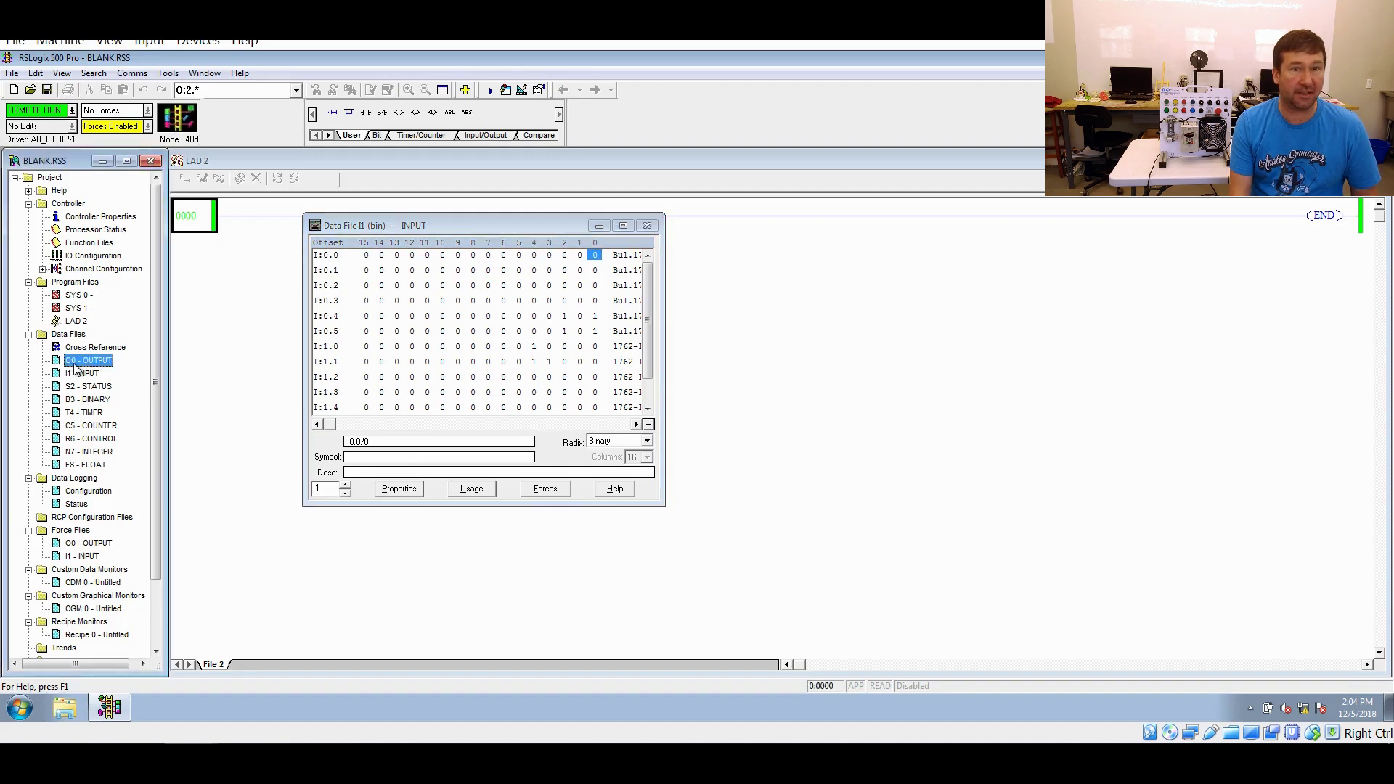
Open the O0 OUTPUT table to the right of the input table and set bit O:0.0/0 to 1.
{"action": "double_click", "coordinate": [74, 363]}
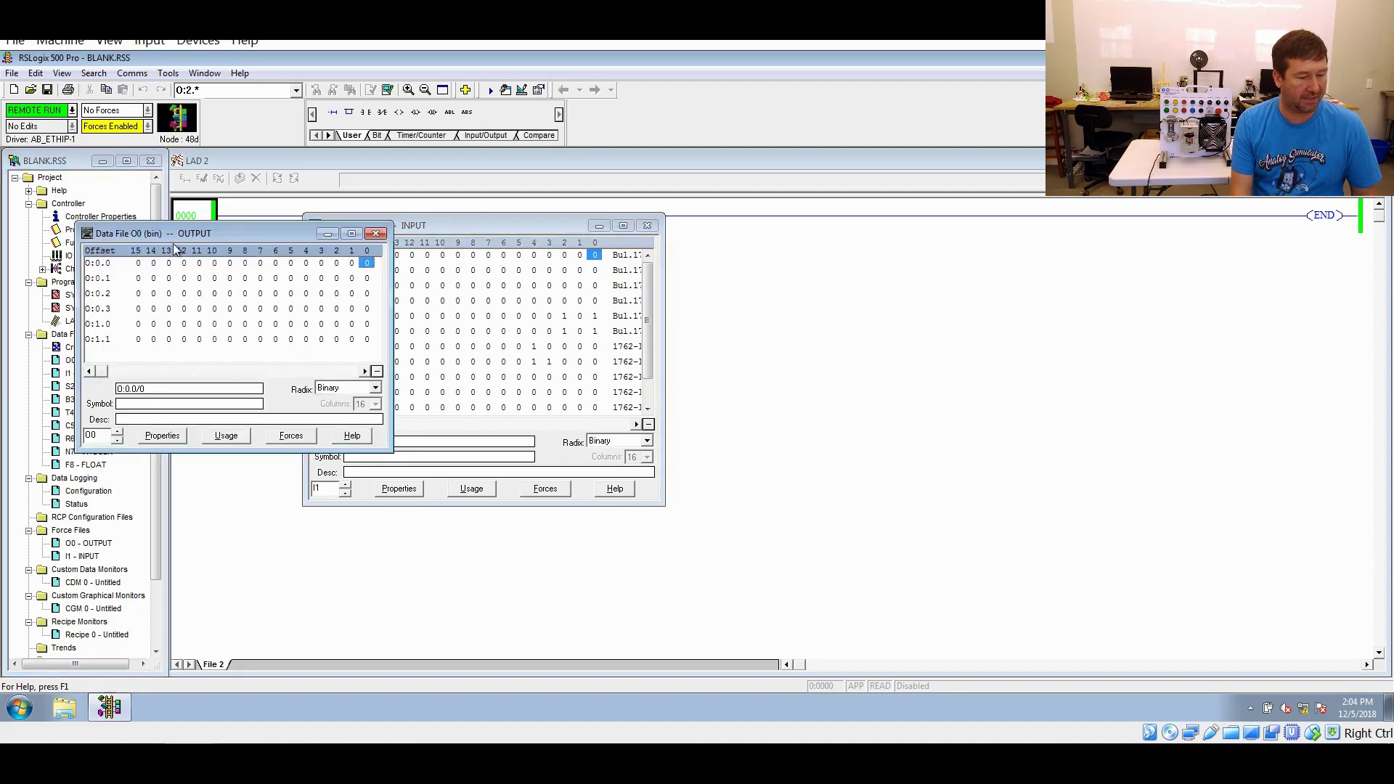
{"action": "left_click_drag", "start_coordinate": [197, 238], "coordinate": [797, 228]}
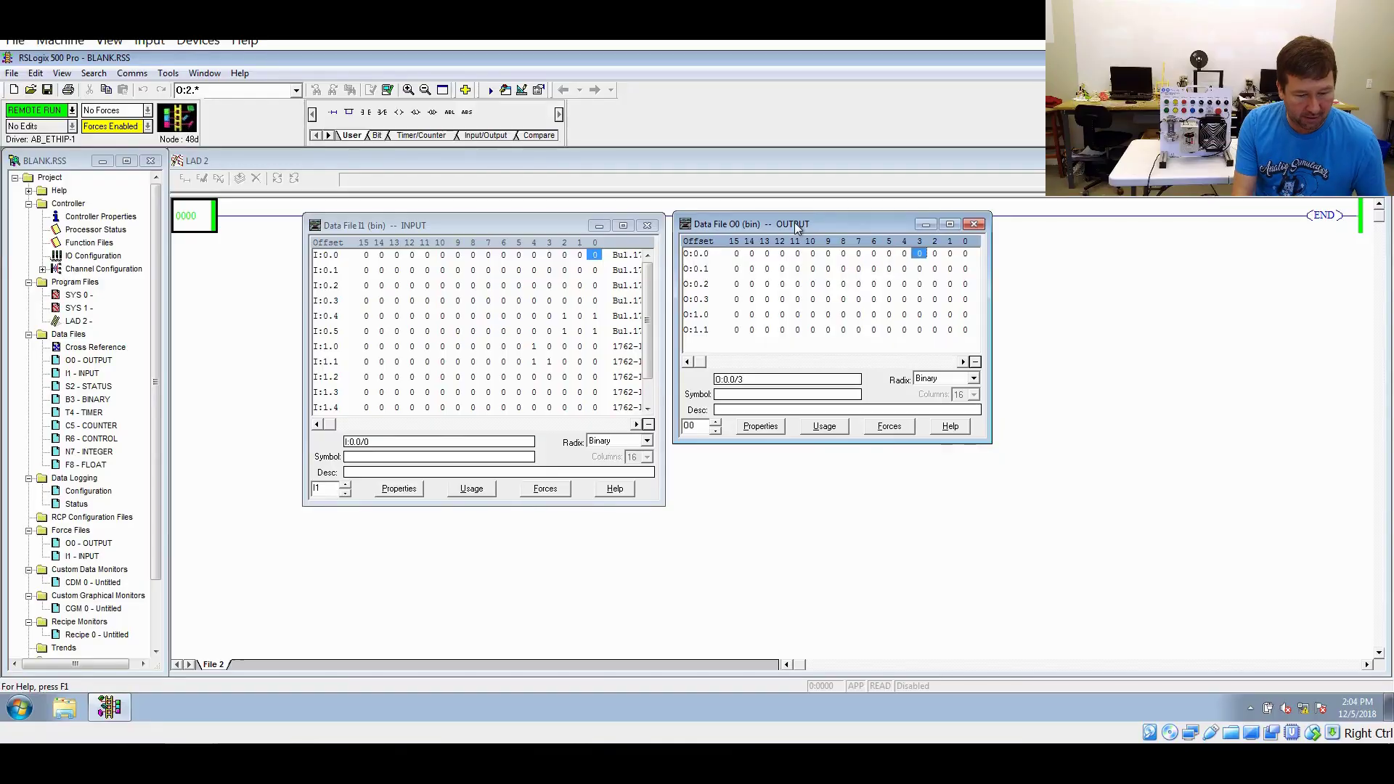
{"action": "type", "text": "1"}
{"action": "key", "text": "Return"}
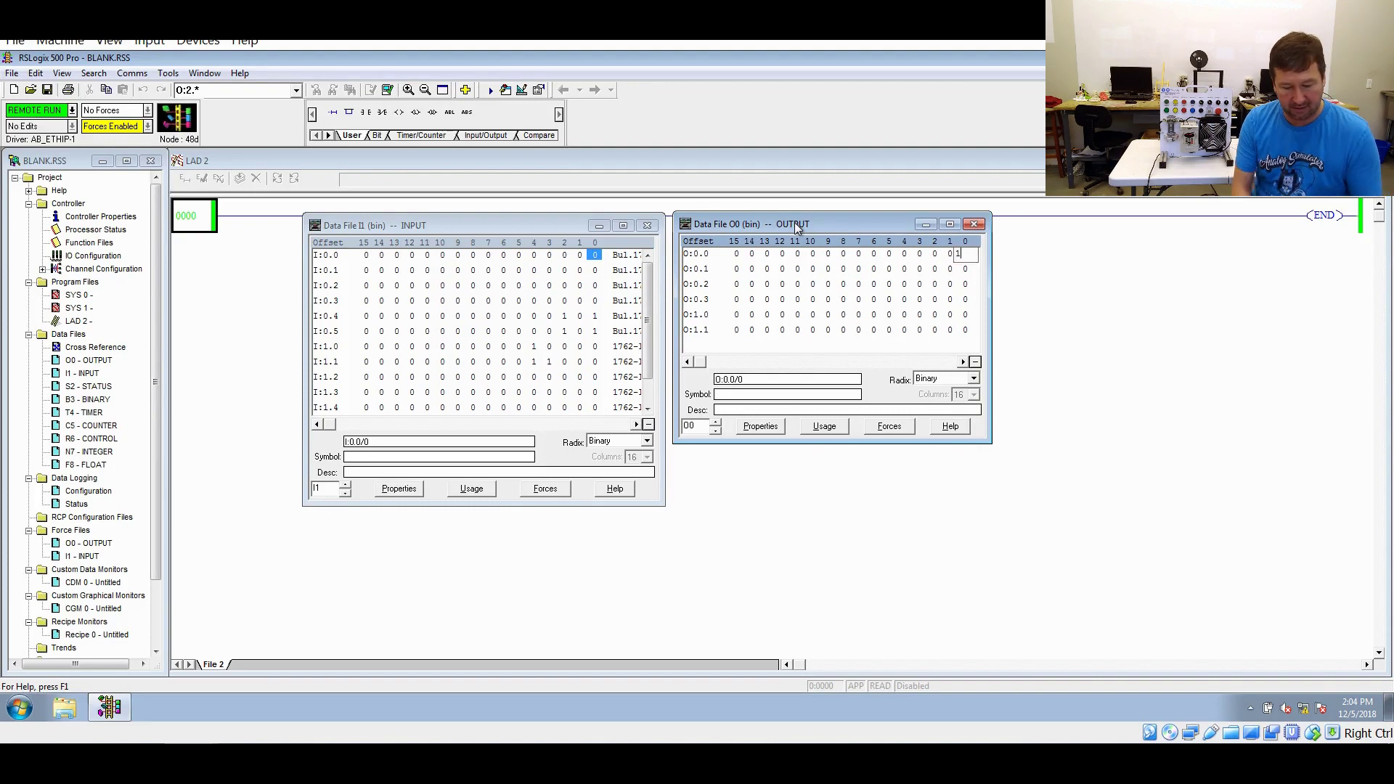